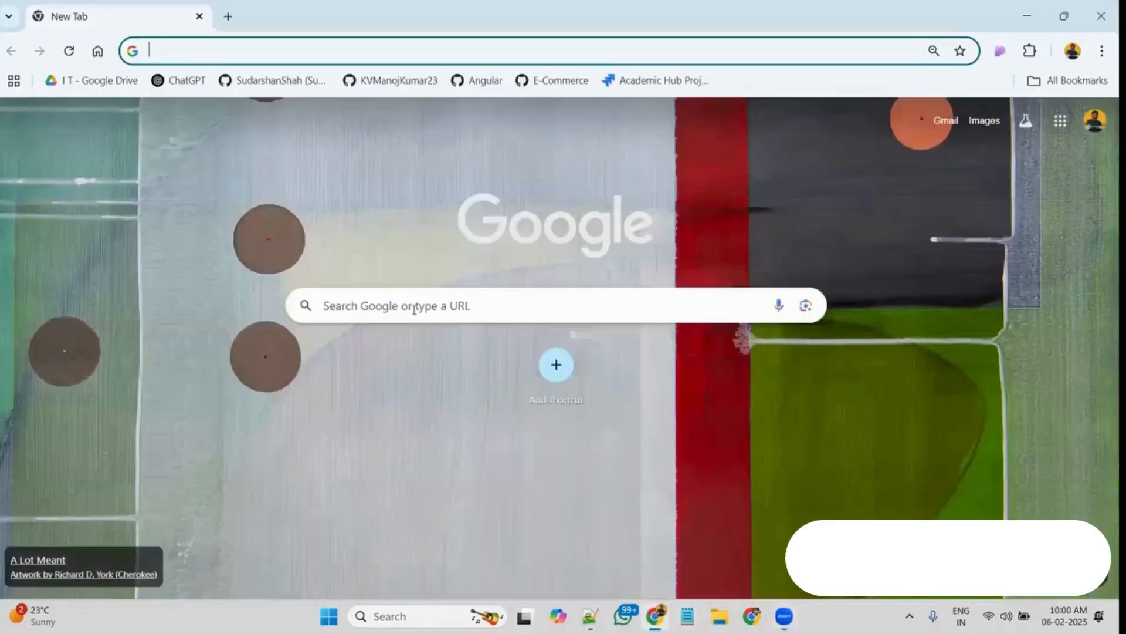
Search Google for "postgresql download" and open the official PostgreSQL Downloads page
left_click(414, 309)
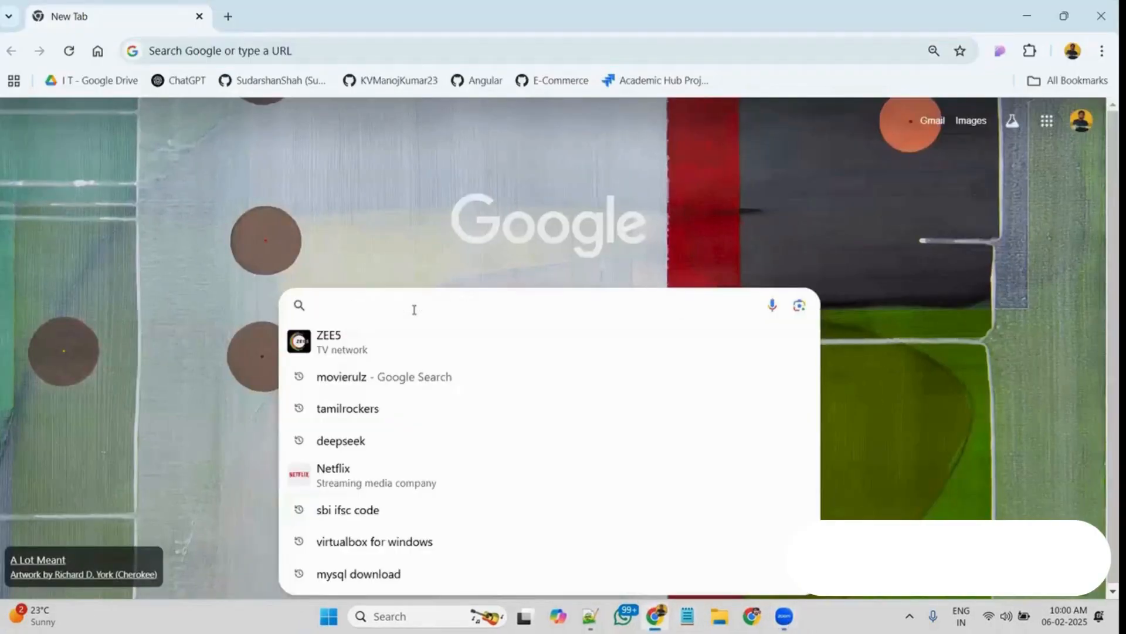
type("postgresql download")
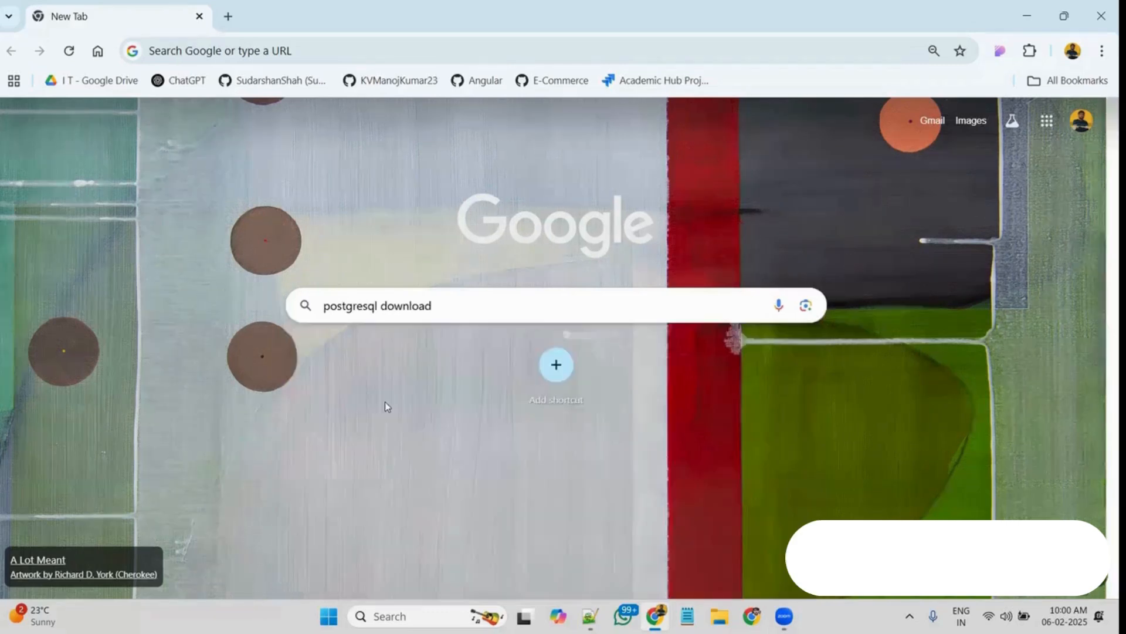
left_click(385, 404)
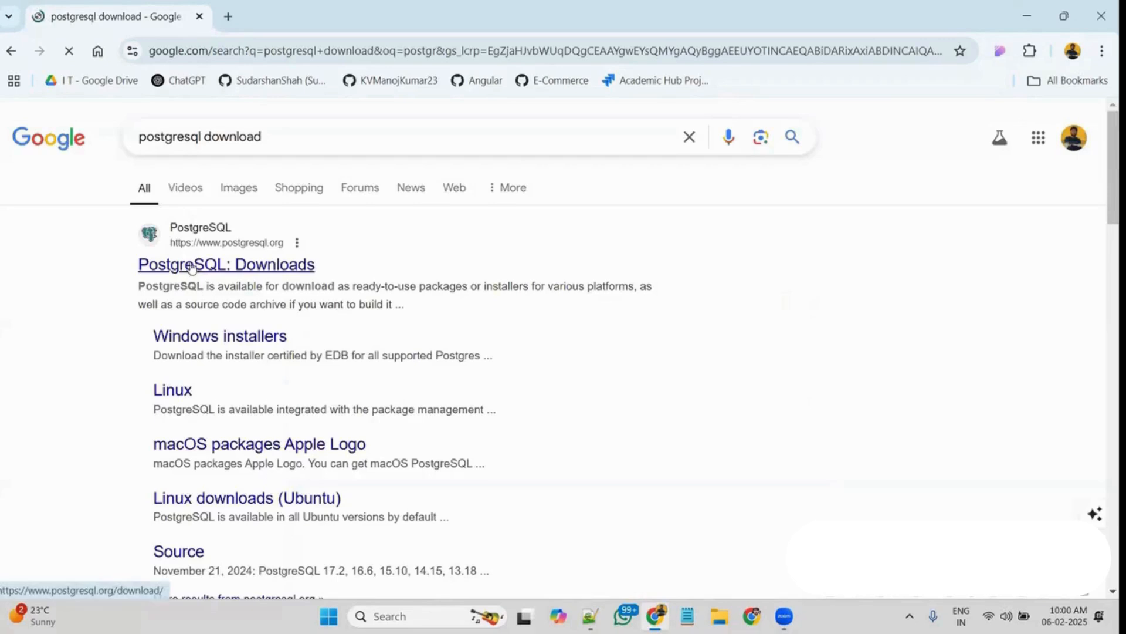
left_click(221, 269)
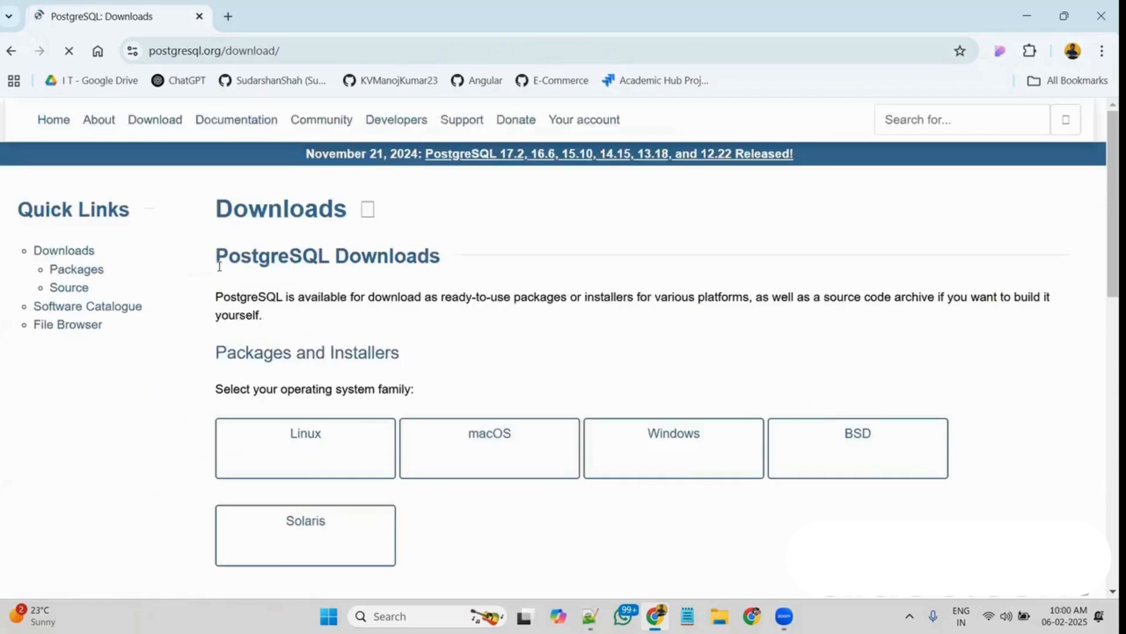
Choose Windows as the operating system and open EDB's installer download page
scroll(219, 266, "down", 1)
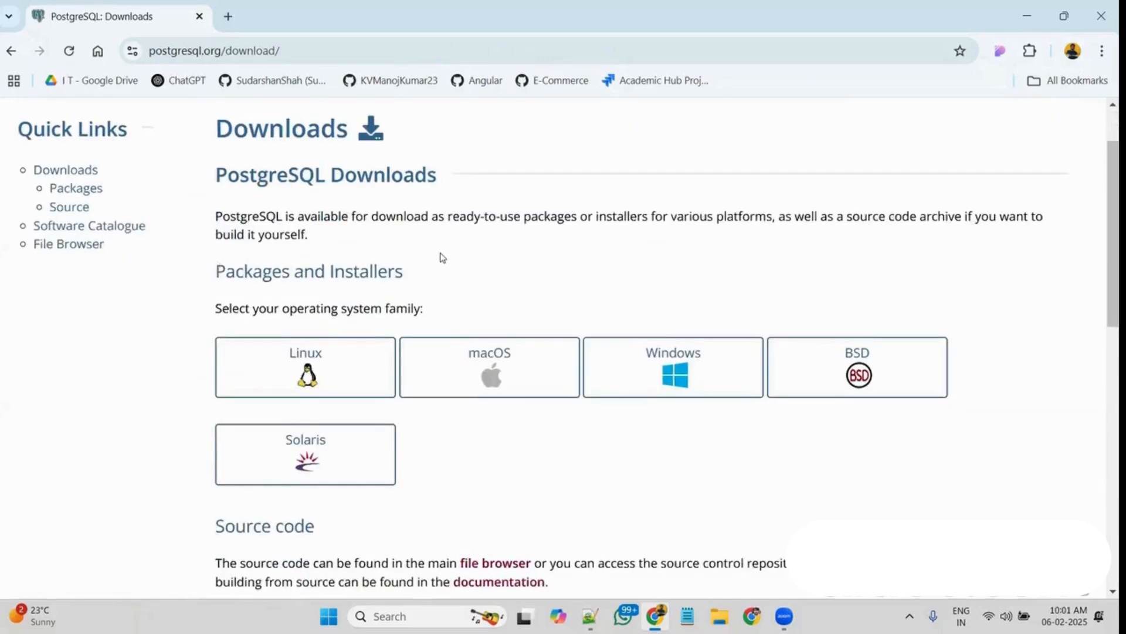
scroll(529, 434, "down", 1)
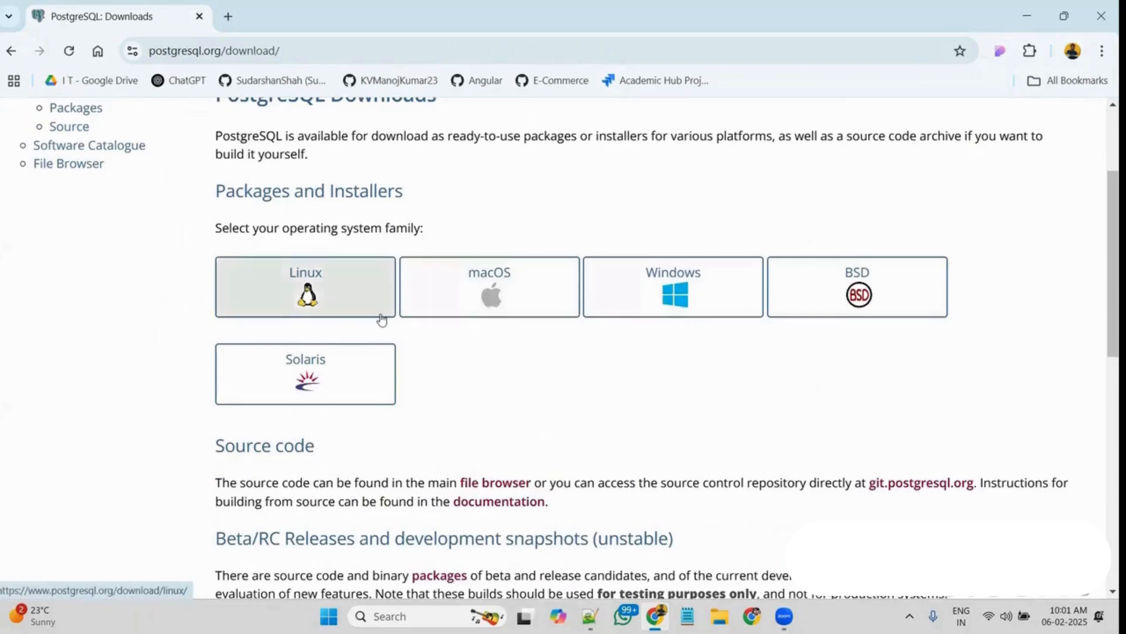
left_click(686, 311)
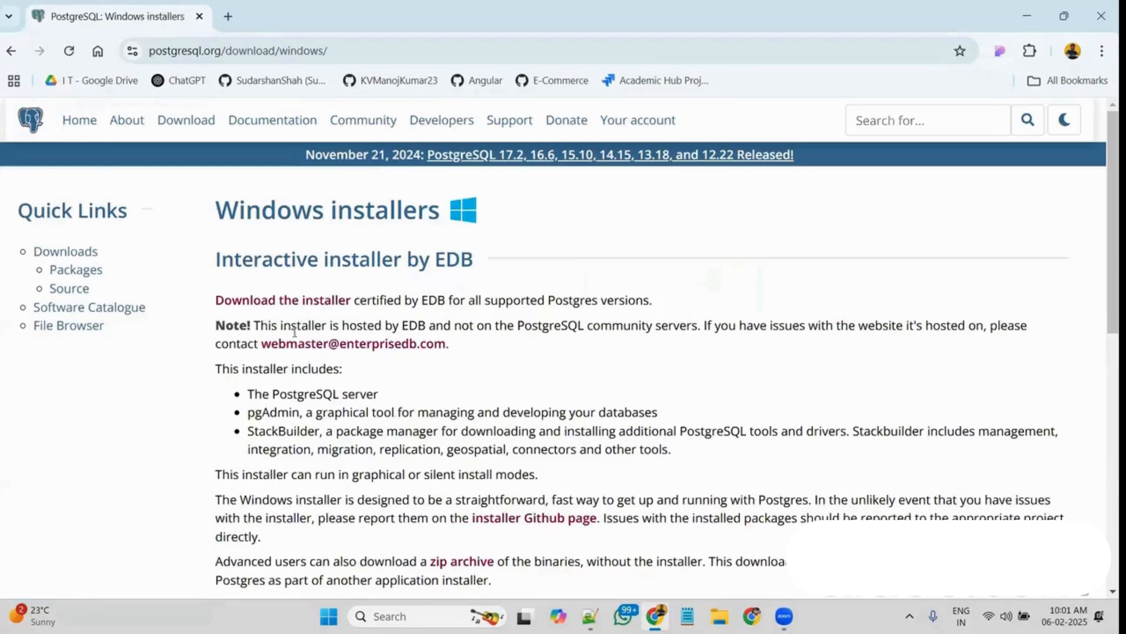
scroll(294, 332, "down", 3)
scroll(322, 304, "up", 2)
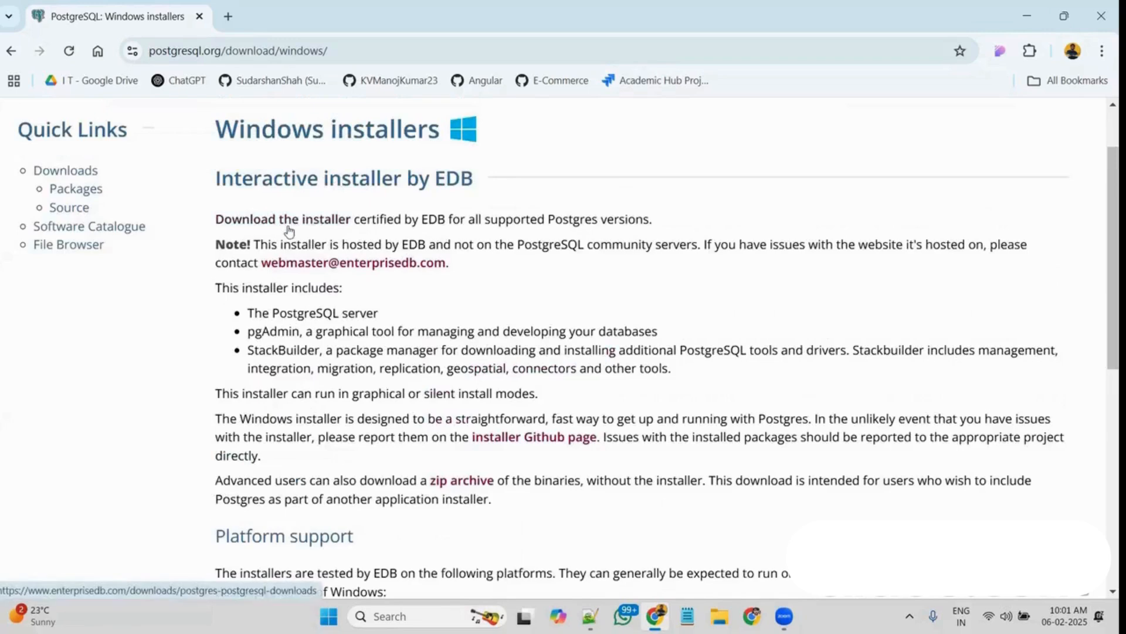
left_click(317, 226)
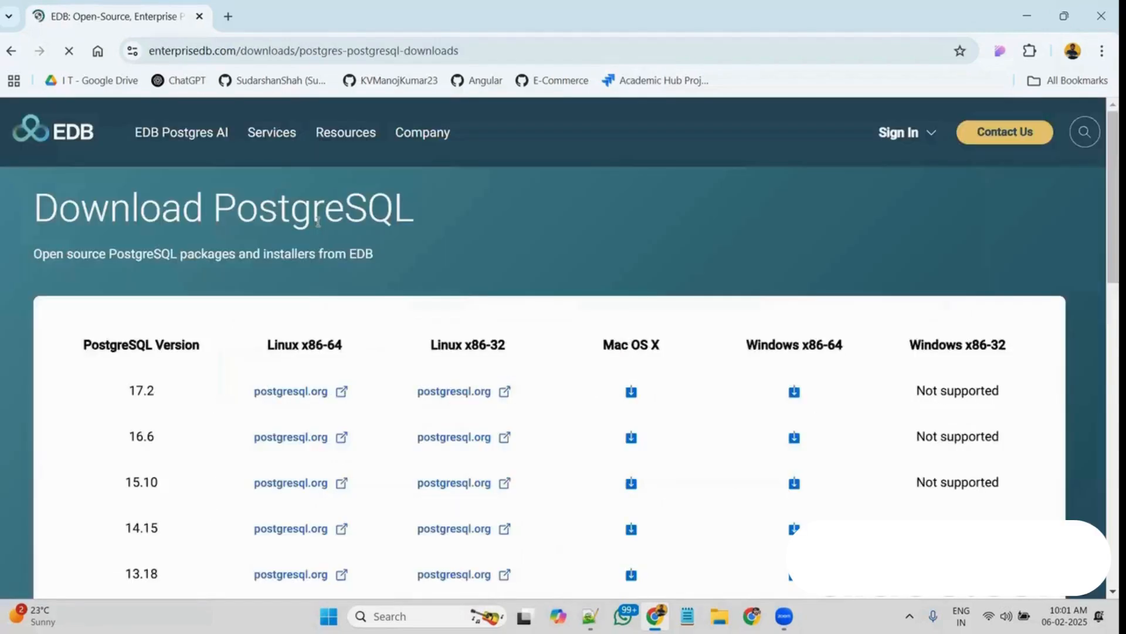
Download the PostgreSQL 17.2 installer for Windows x86-64
scroll(352, 222, "down", 1)
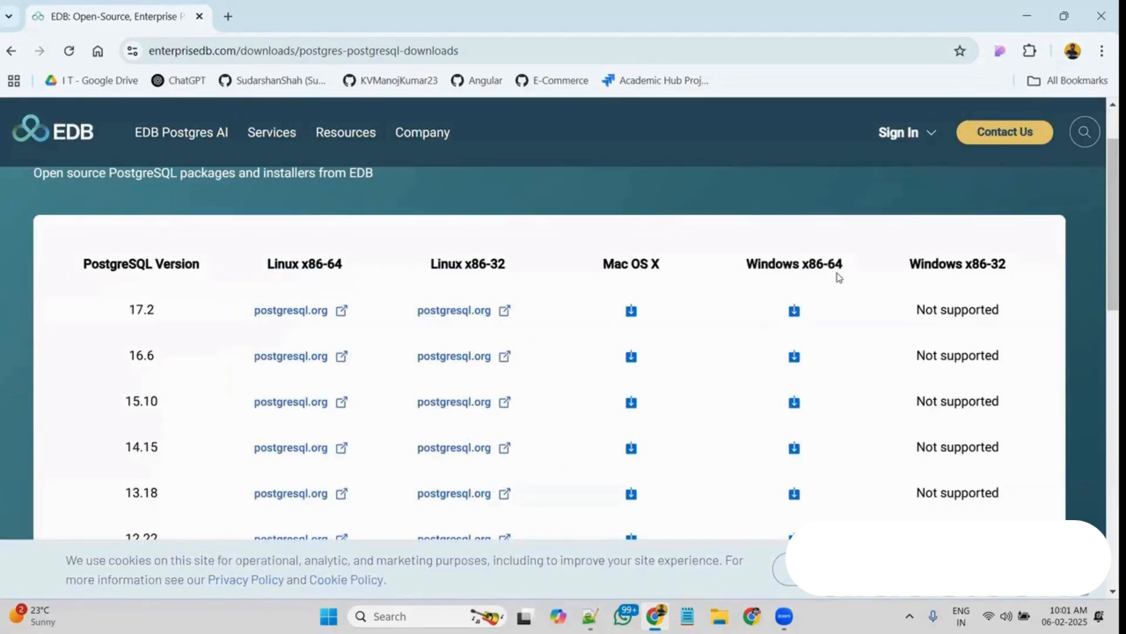
left_click(794, 312)
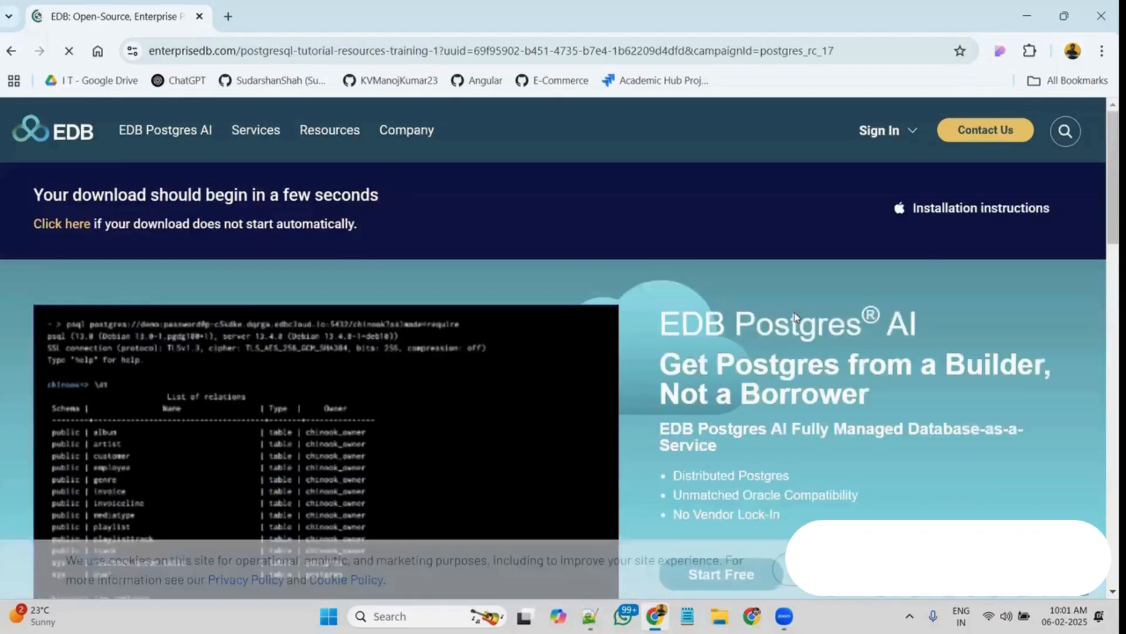
scroll(796, 317, "down", 3)
scroll(796, 316, "down", 5)
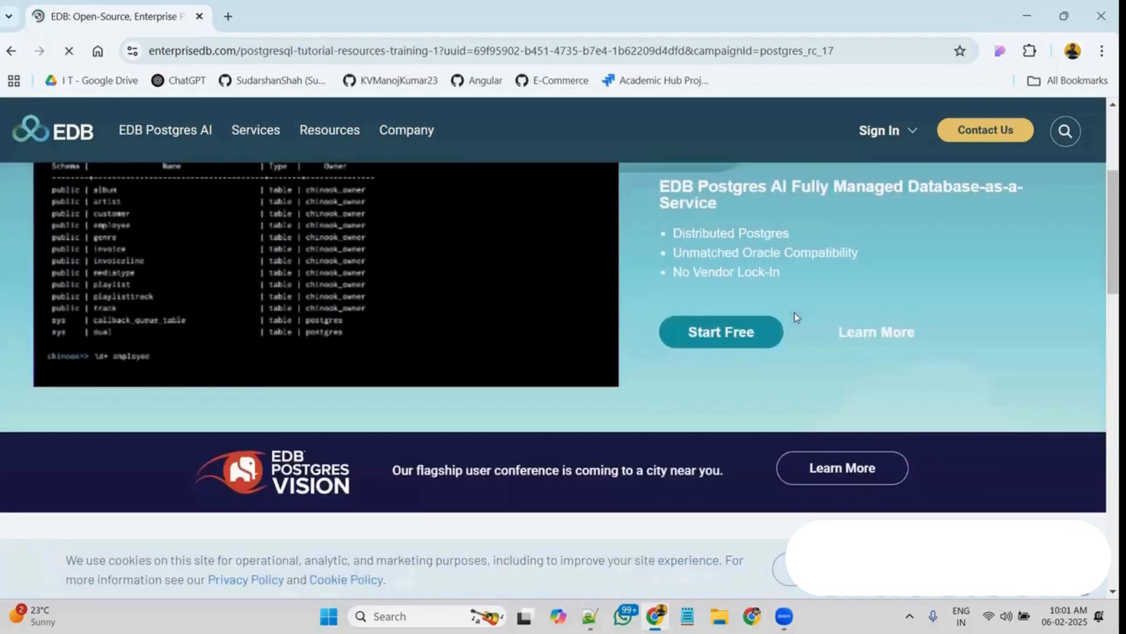
scroll(723, 324, "down", 2)
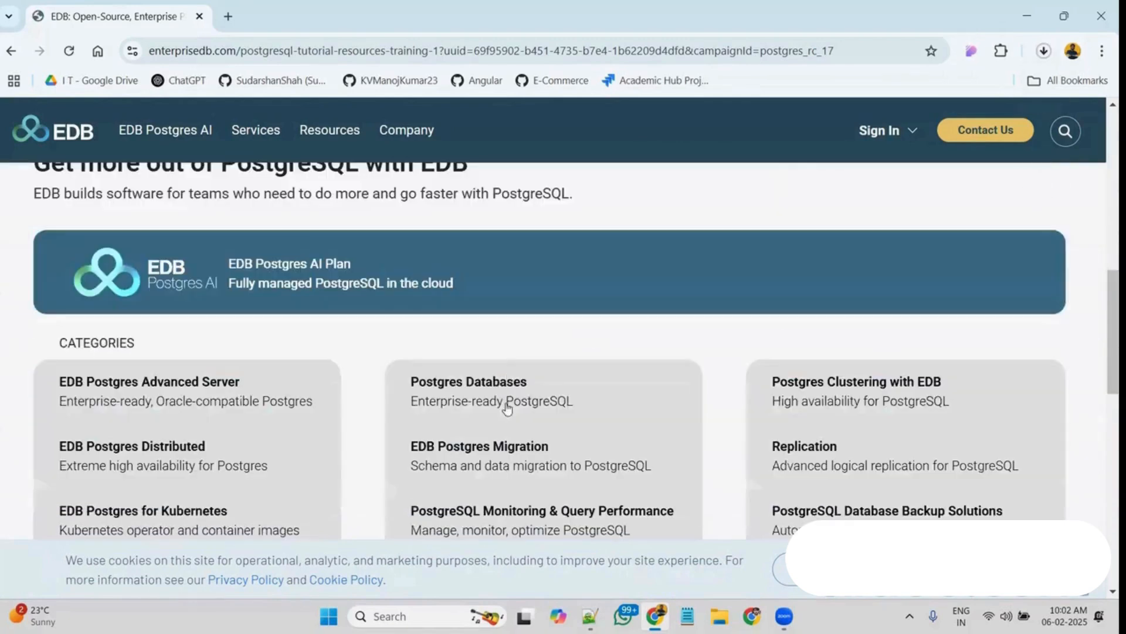
Launch the downloaded postgresql-17.2-3-windows-x64 installer from its folder and minimize the file manager and browser windows
left_click(1044, 51)
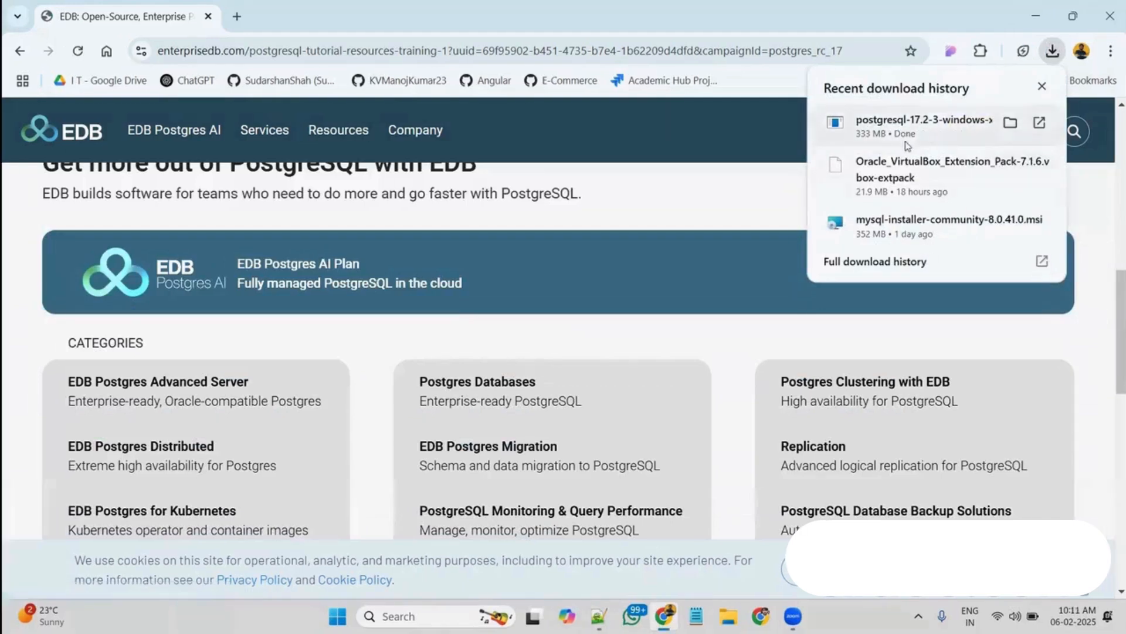
left_click(1008, 123)
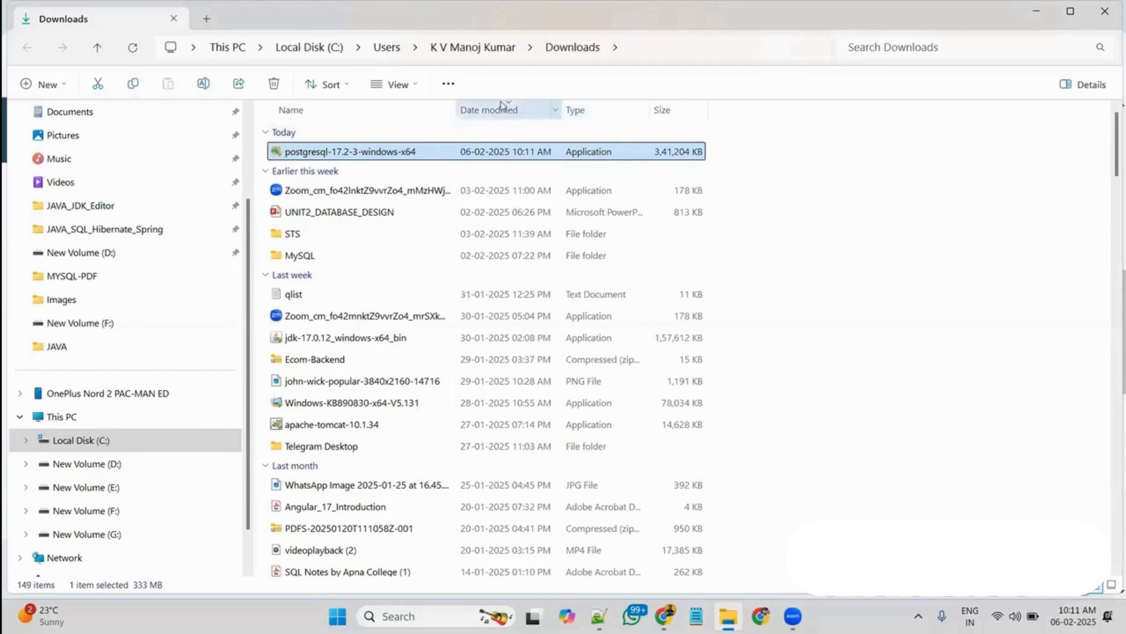
right_click(429, 157)
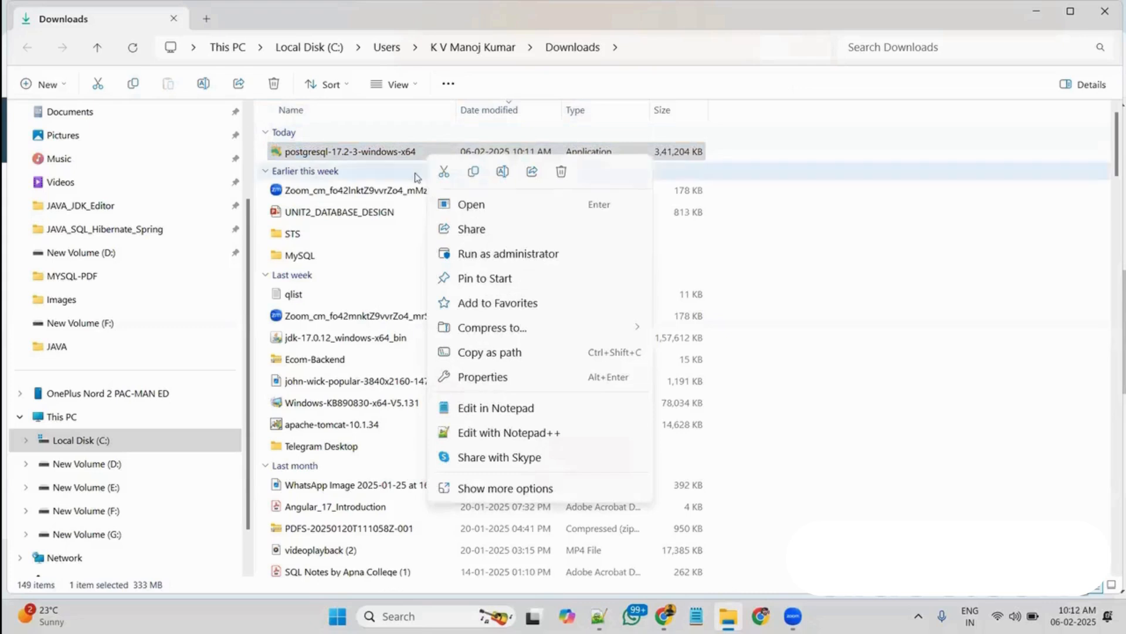
left_click(470, 207)
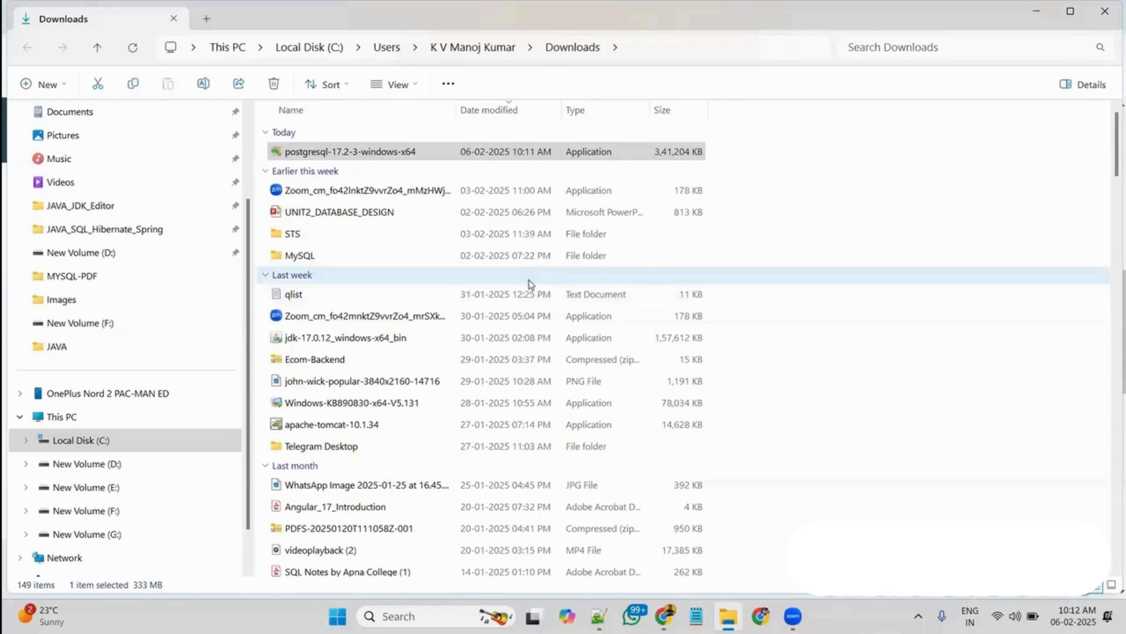
left_click(1037, 16)
left_click(1028, 14)
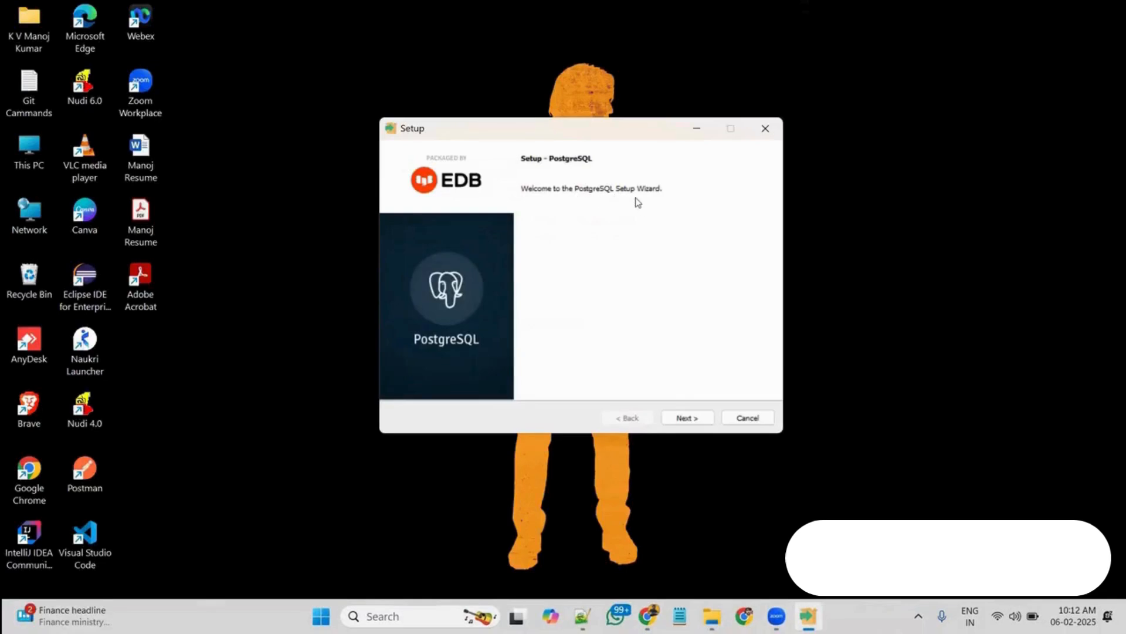
Start the PostgreSQL setup and accept the default installation directory, all four components and the default data directory
left_click(685, 418)
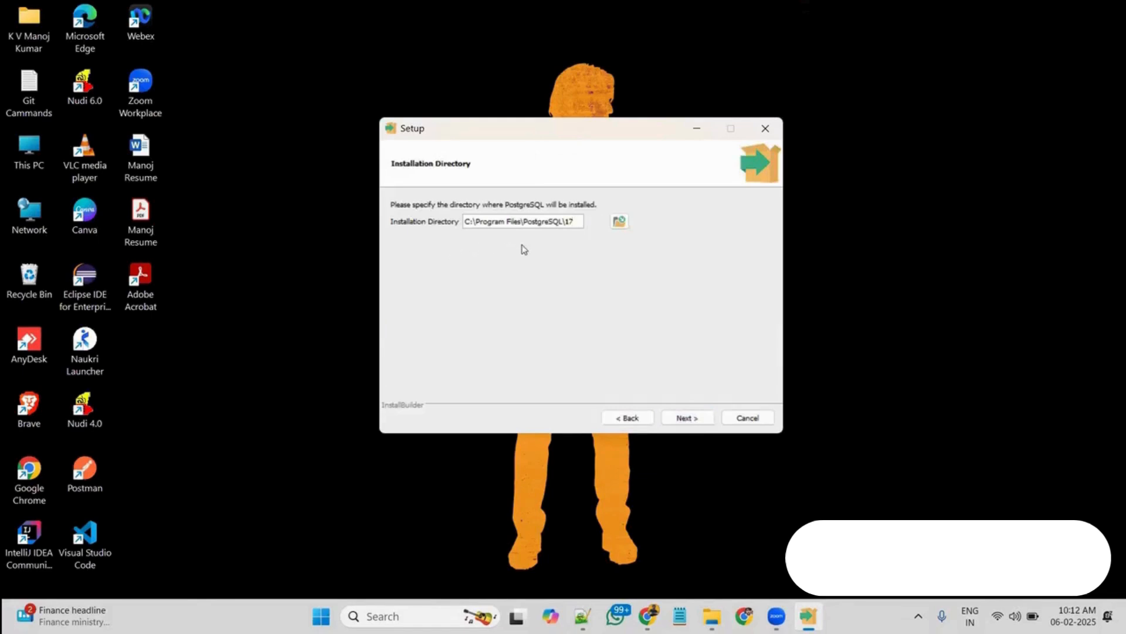
left_click(685, 418)
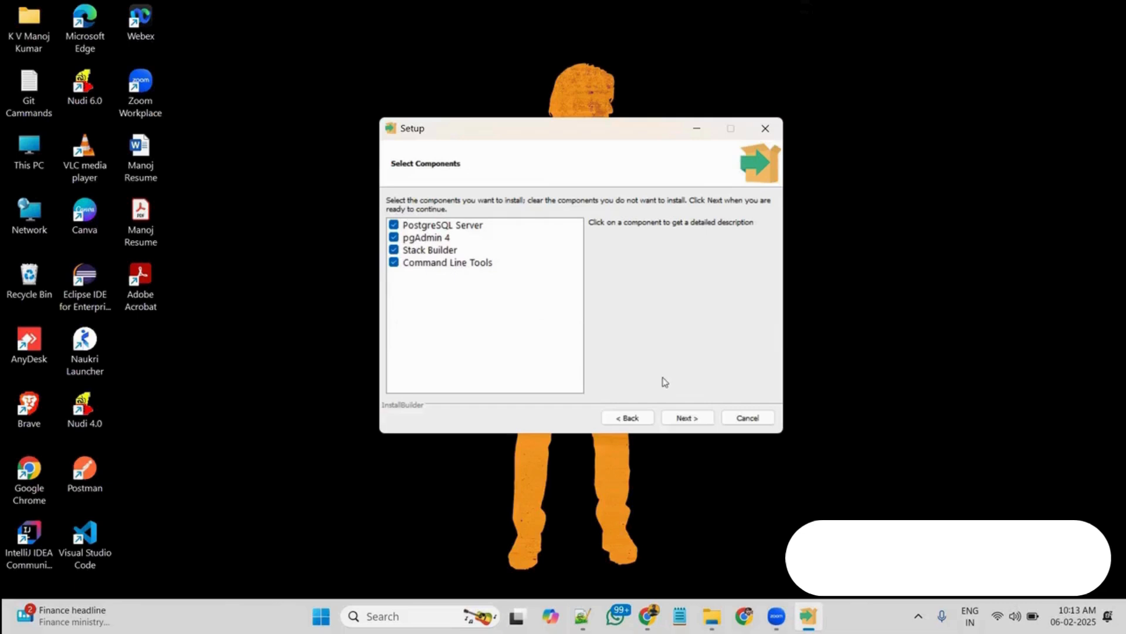
left_click(681, 419)
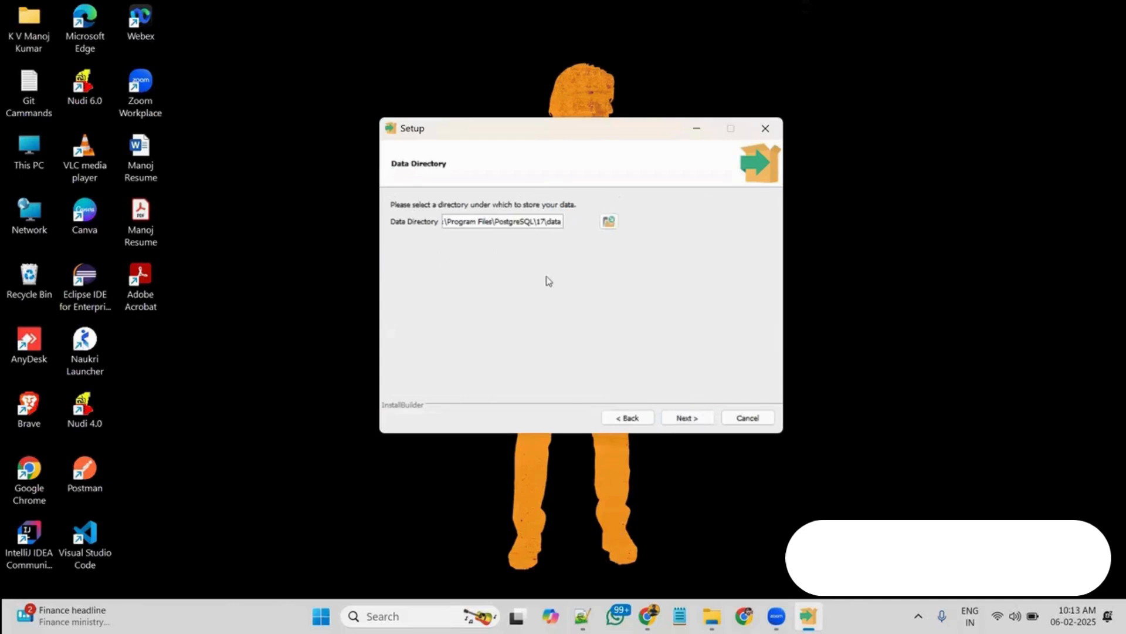
left_click(678, 420)
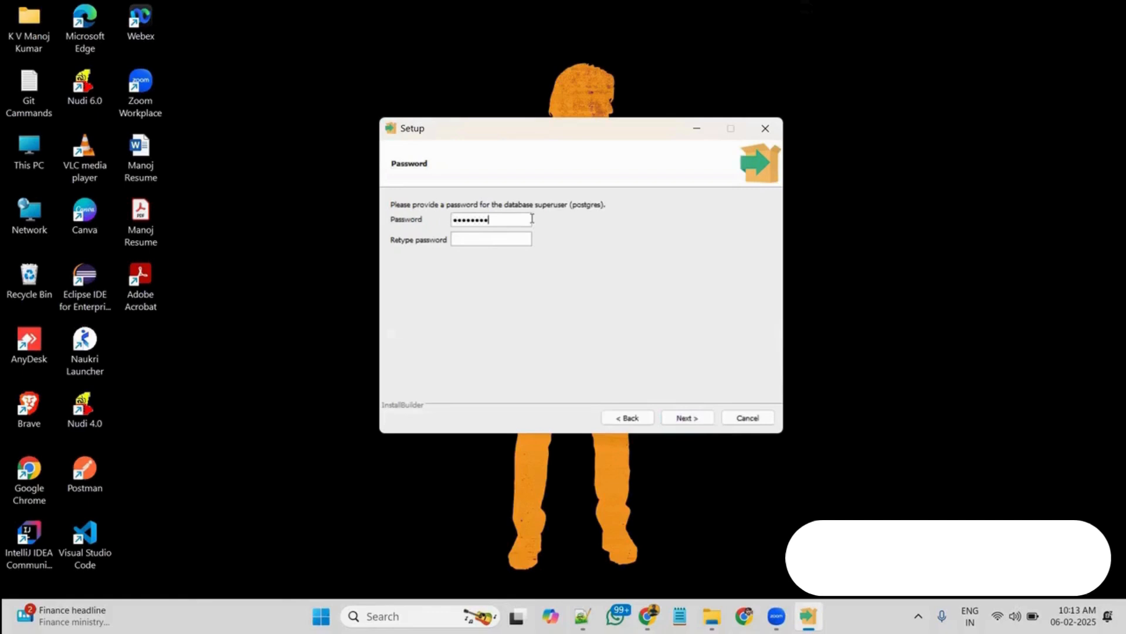
Enter and retype the database superuser password, keeping port 5432 and the default locale
left_click(507, 232)
left_click(685, 421)
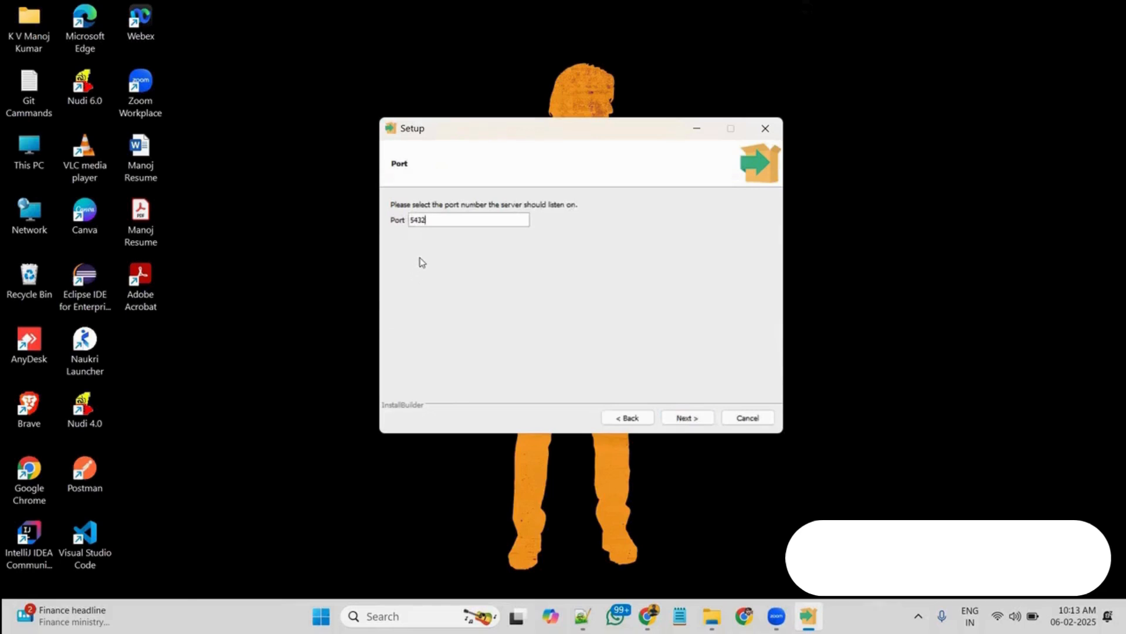
left_click(688, 418)
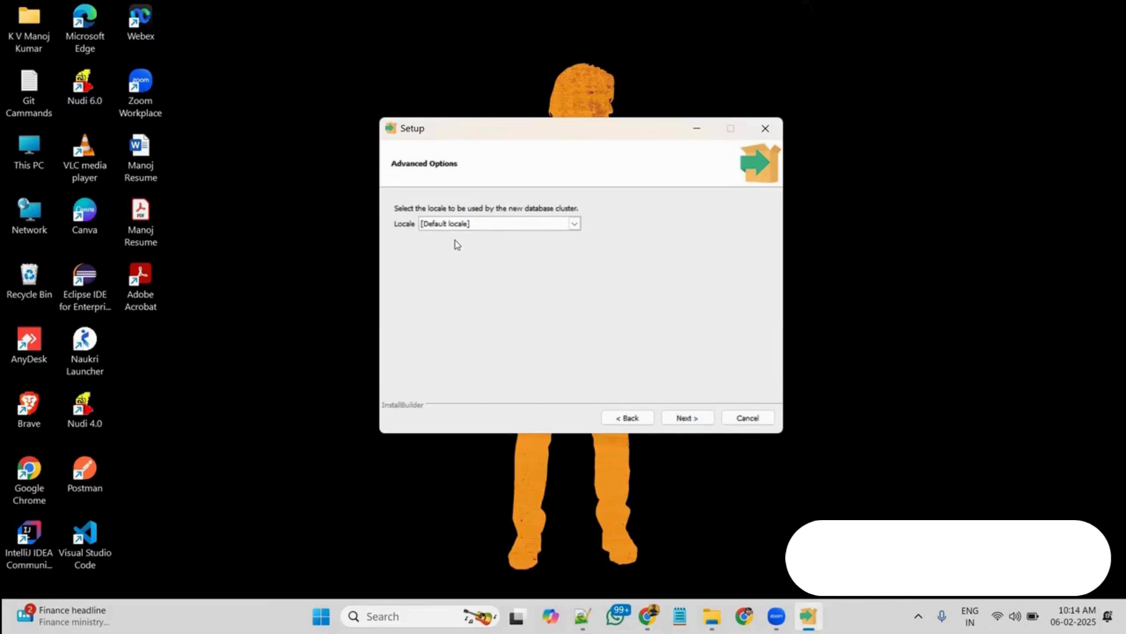
left_click(677, 418)
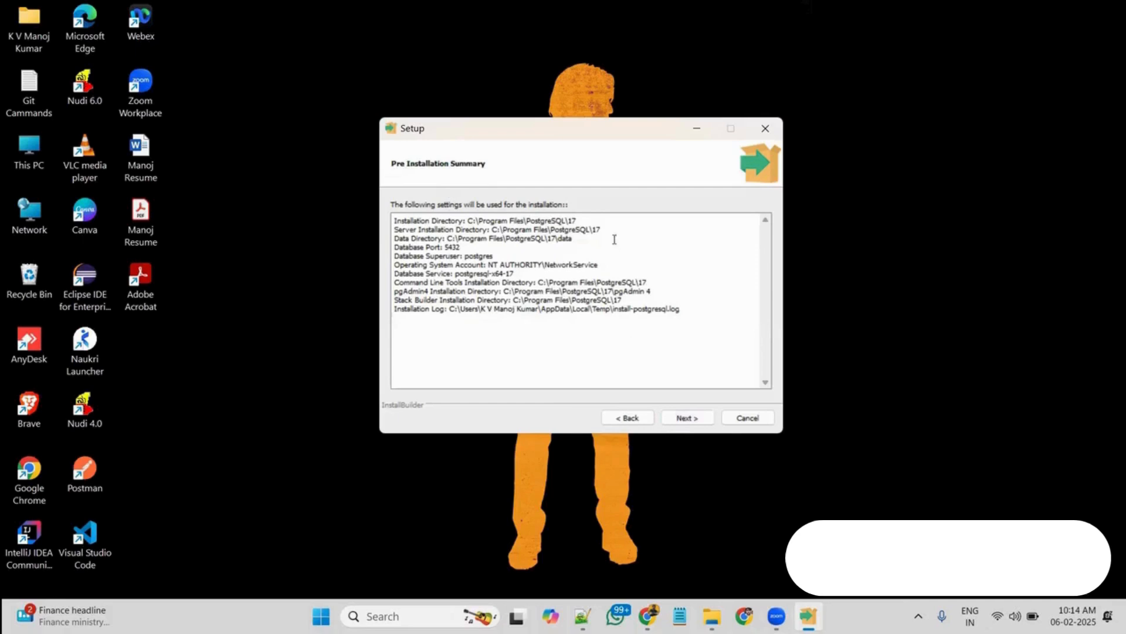
Accept the installation summary, install PostgreSQL and finish the setup with Stack Builder set to launch at exit
left_click(677, 418)
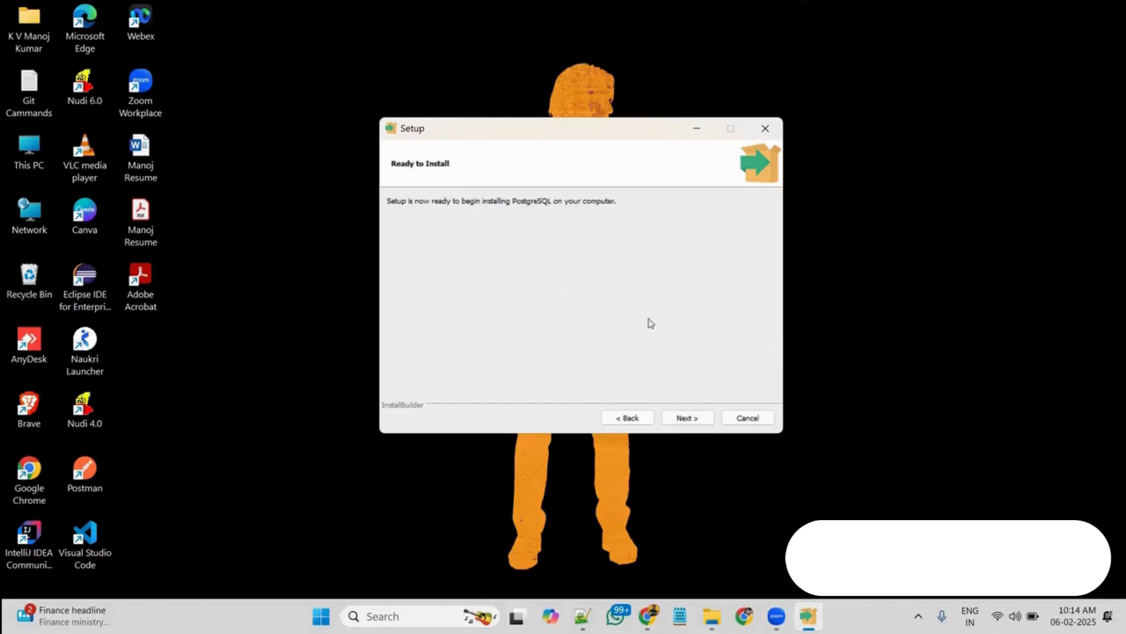
left_click(683, 418)
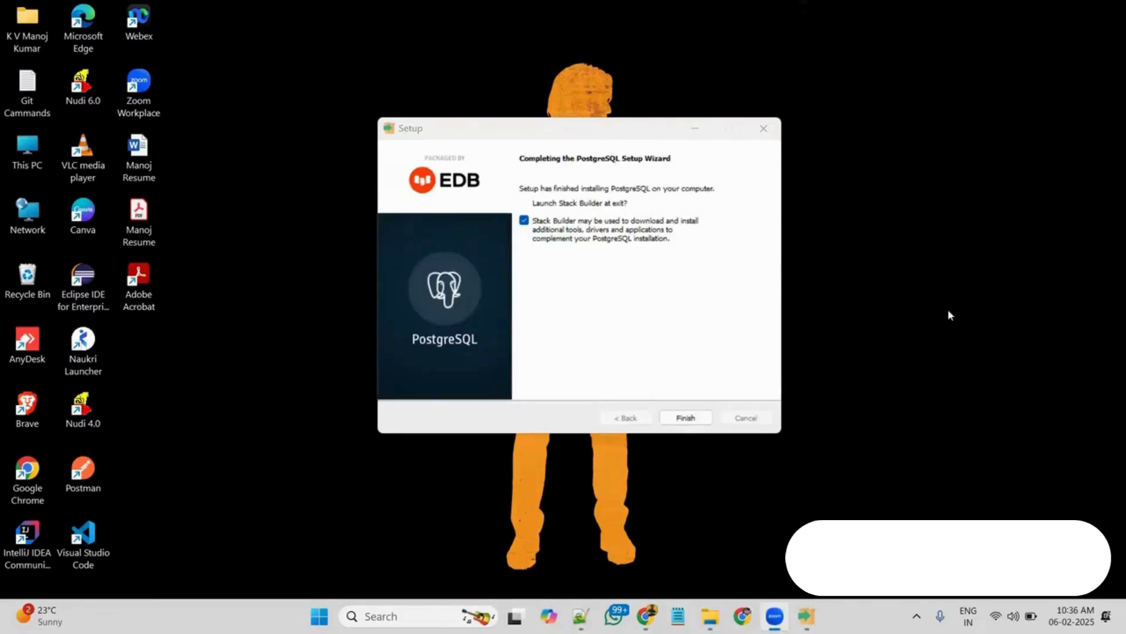
left_click(686, 419)
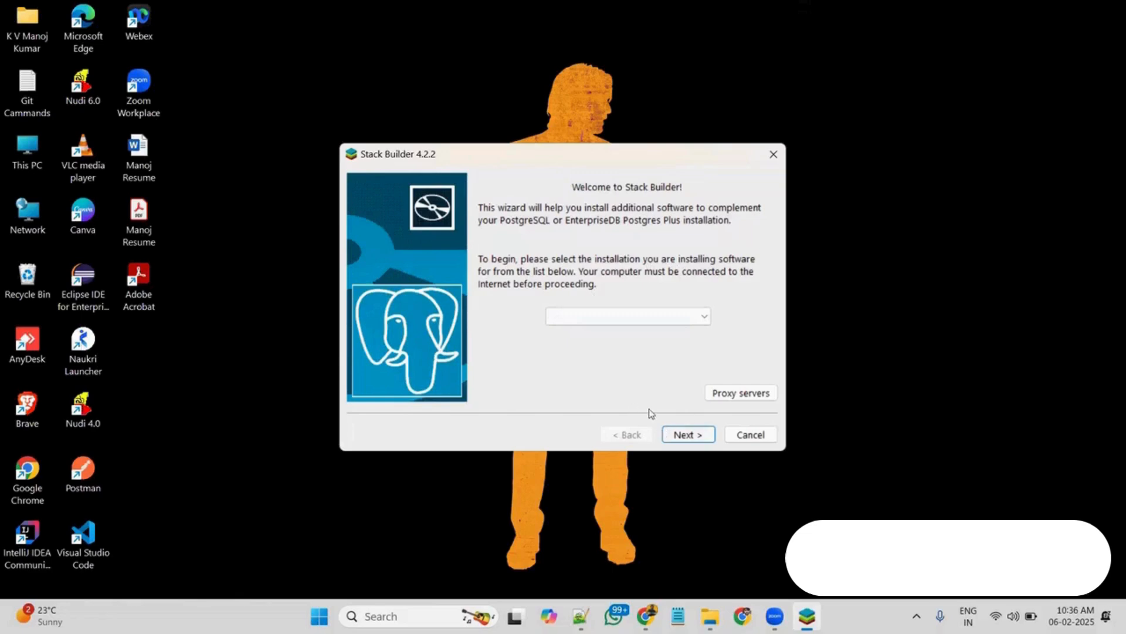
Select PostgreSQL 17 (x64) on port 5432 as the Stack Builder installation and continue to the application categories
left_click(679, 437)
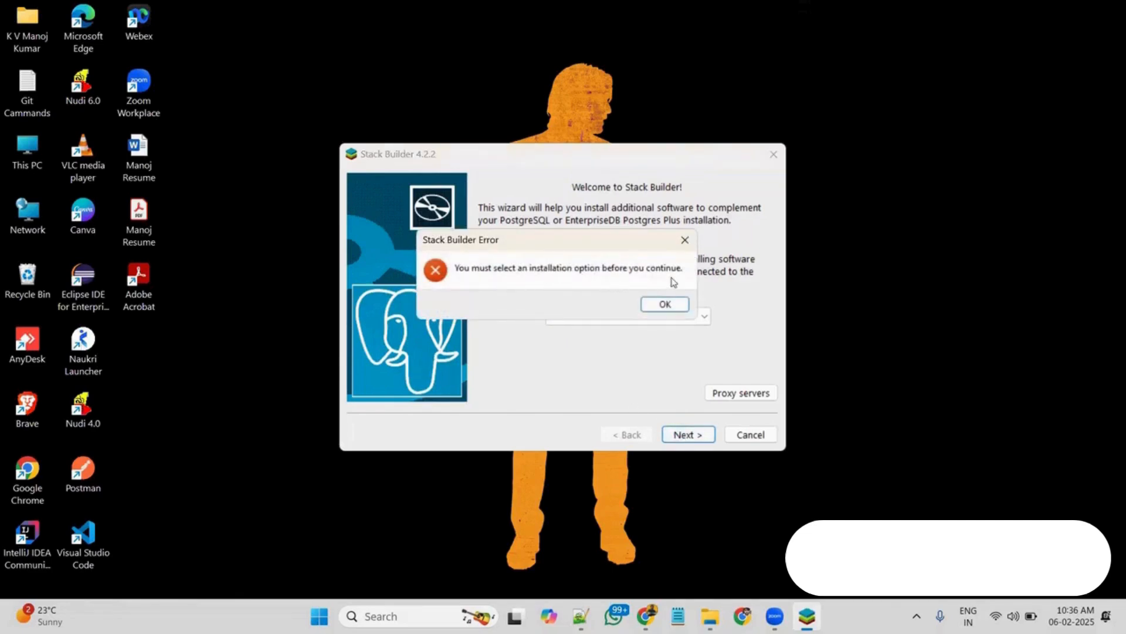
left_click(666, 307)
left_click(704, 317)
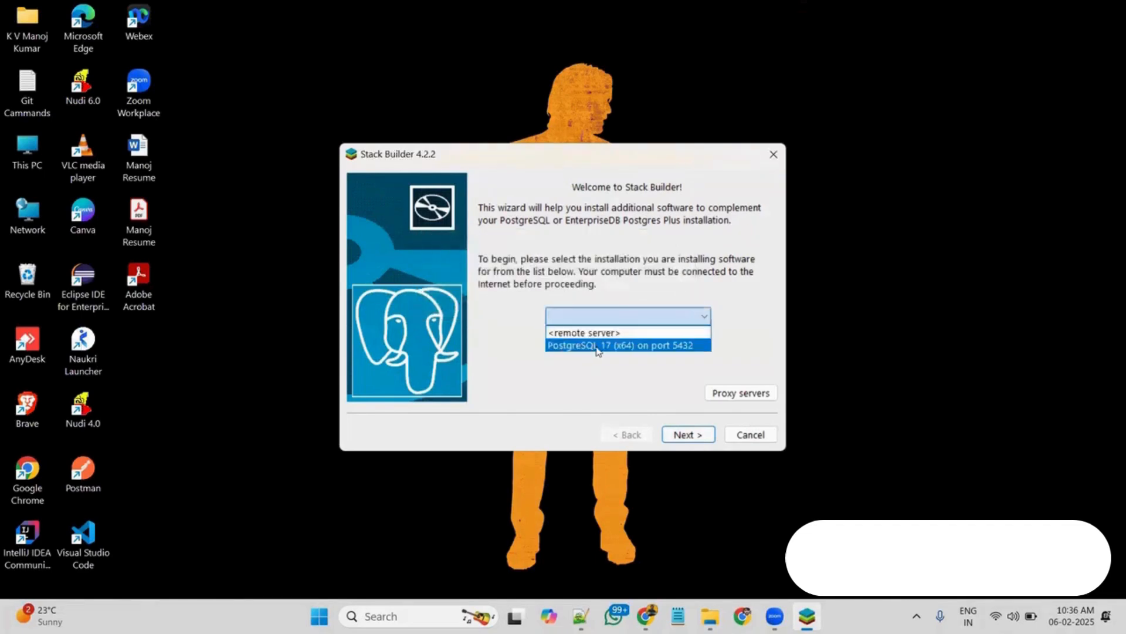
left_click(634, 348)
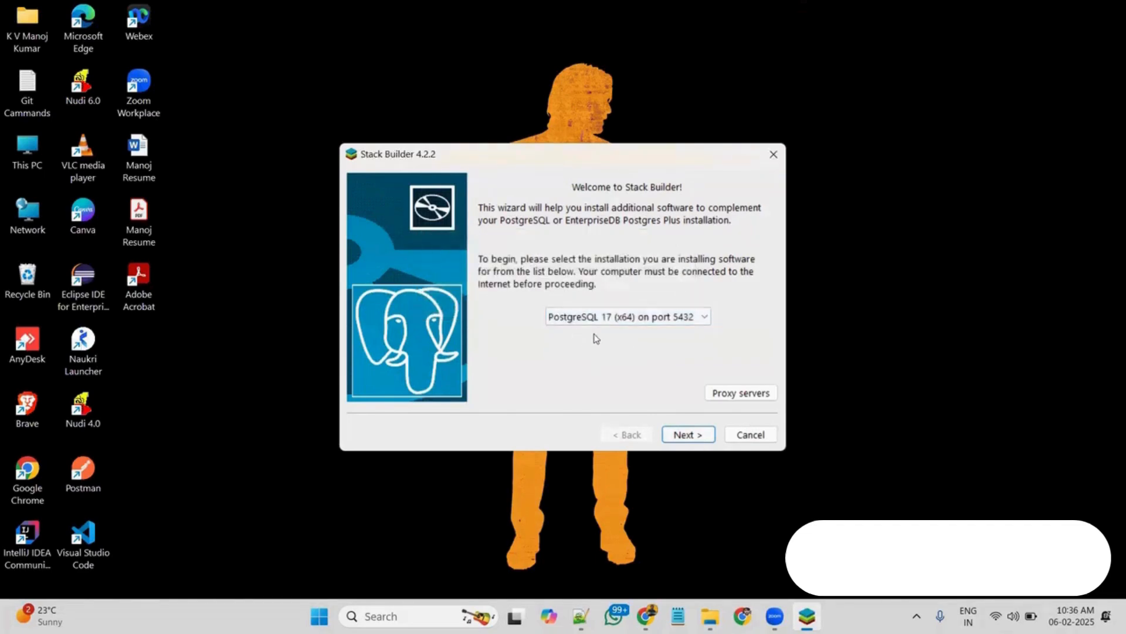
left_click(682, 435)
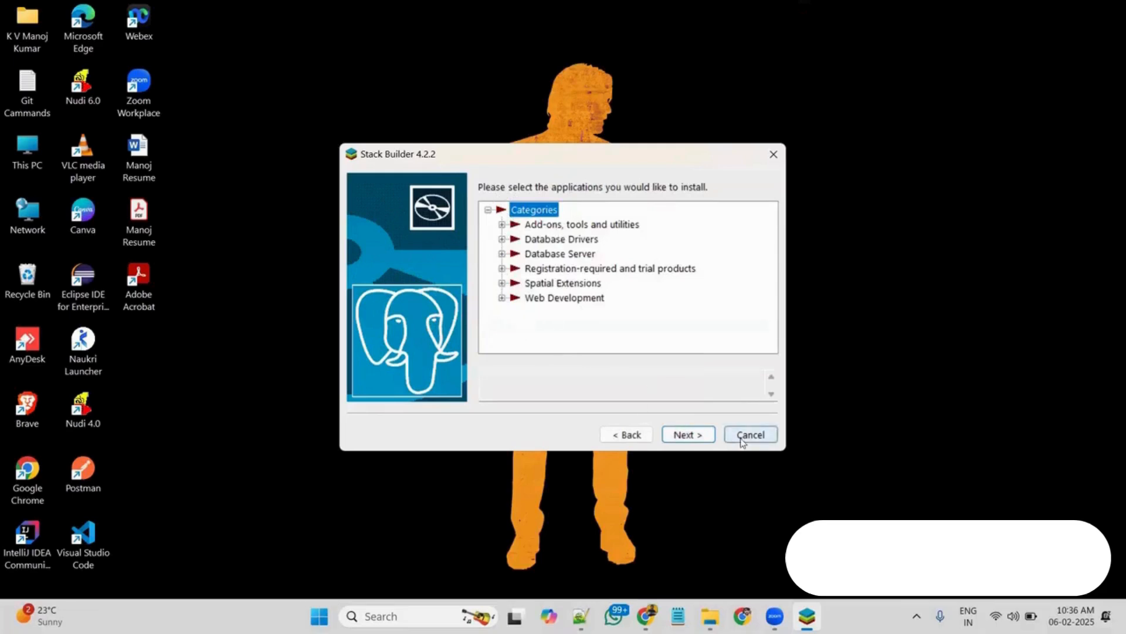
Try to continue without choosing any package, dismiss the error and exit the Stack Builder wizard
left_click(704, 437)
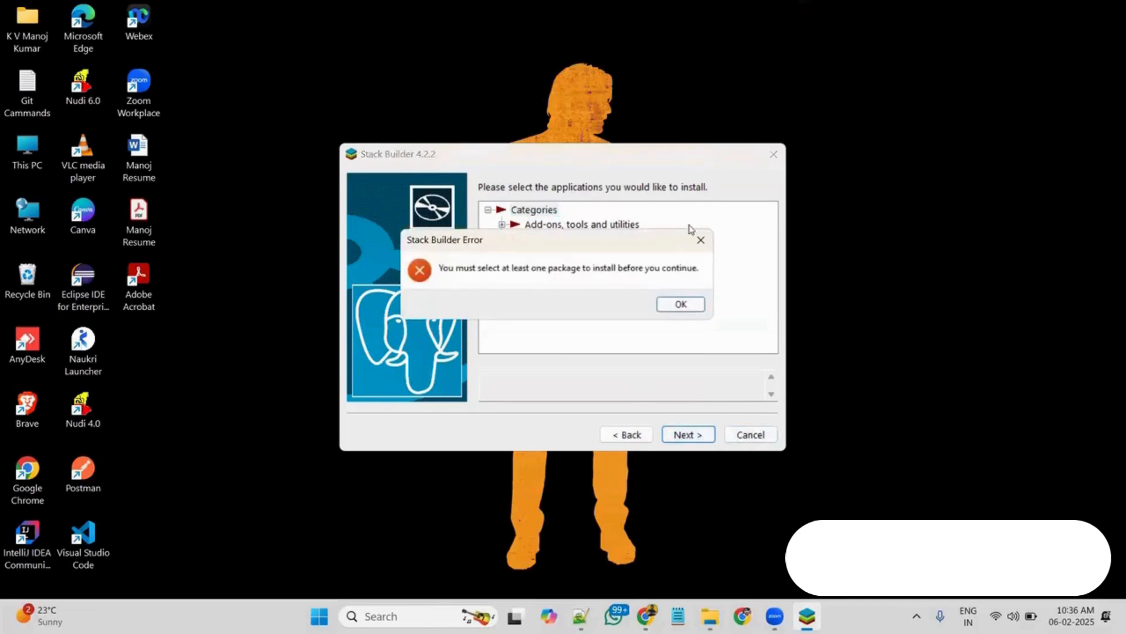
left_click(680, 304)
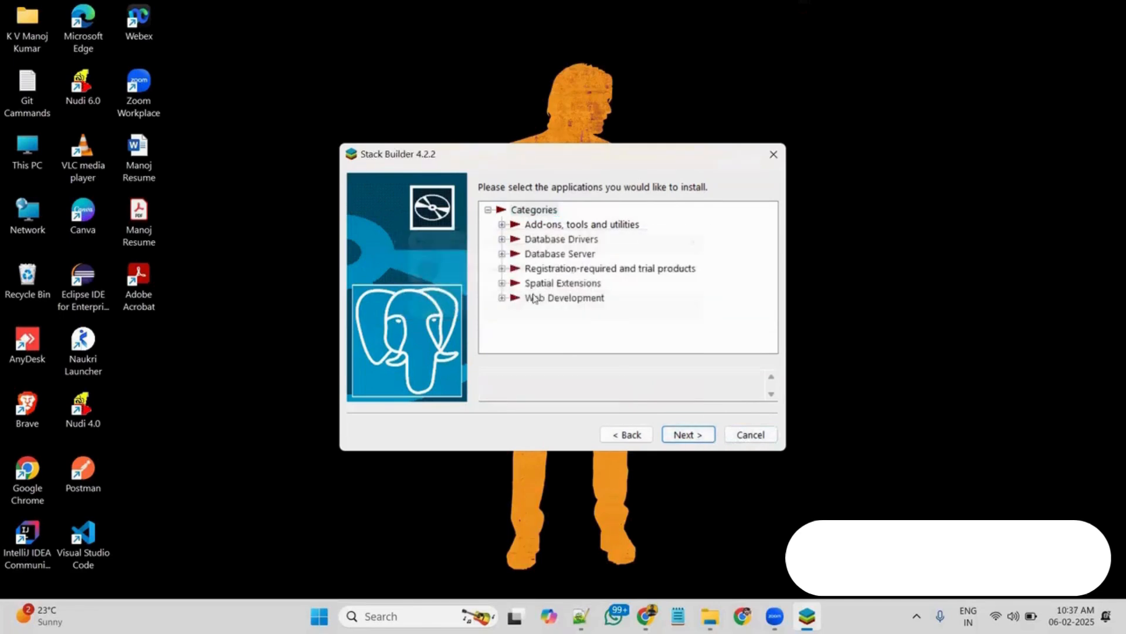
left_click(750, 435)
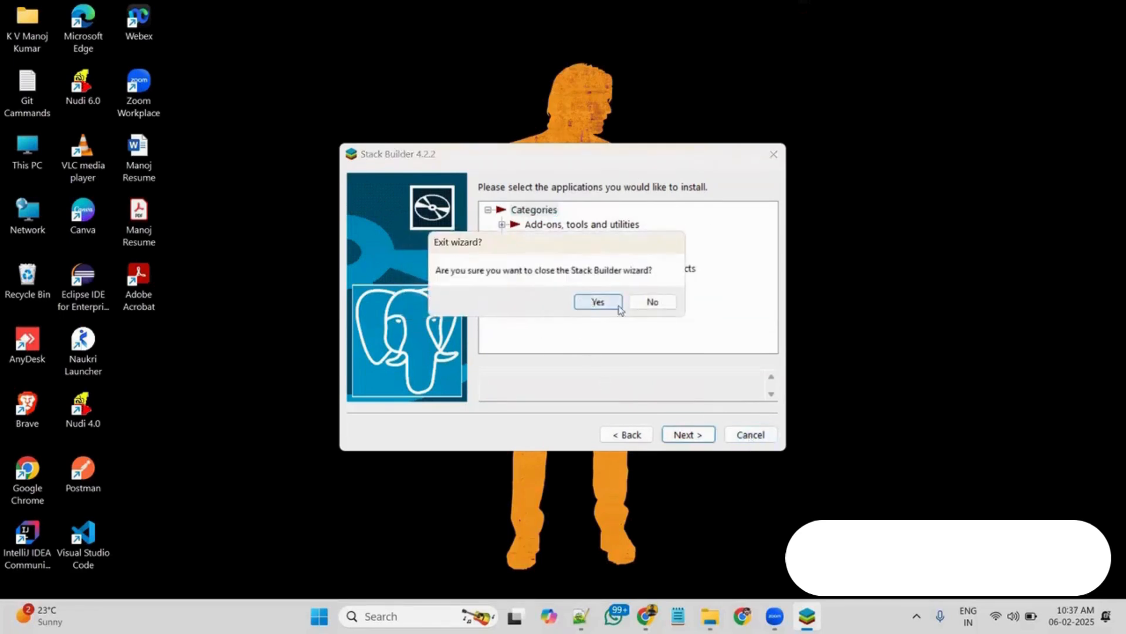
left_click(602, 309)
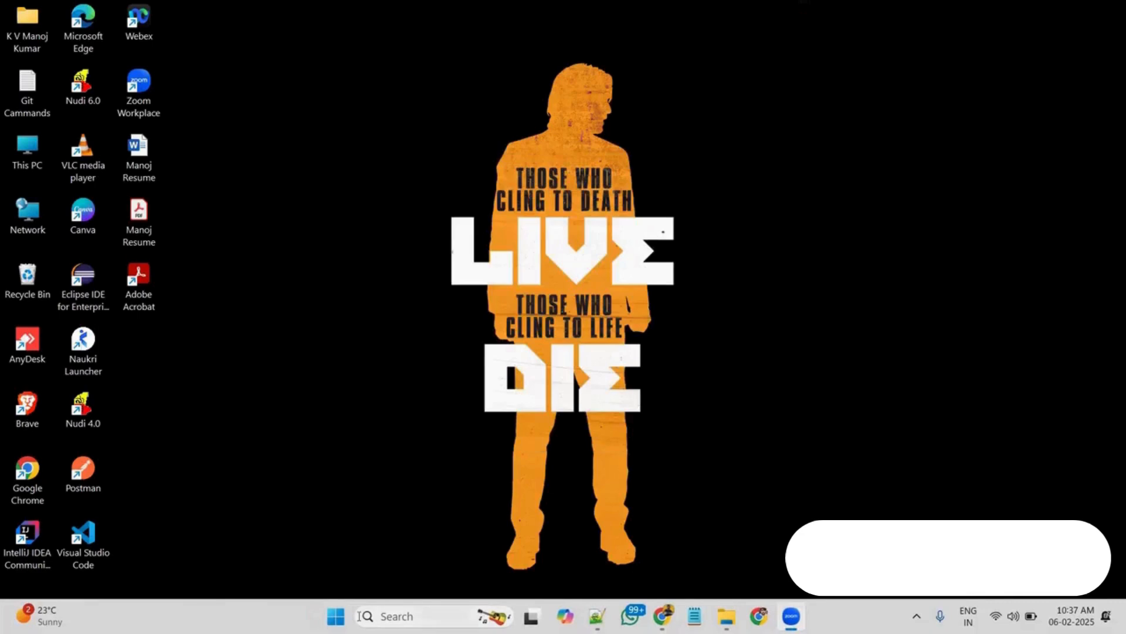
Search Windows for the installed PostgreSQL programs using the term "postgre"
left_click(386, 614)
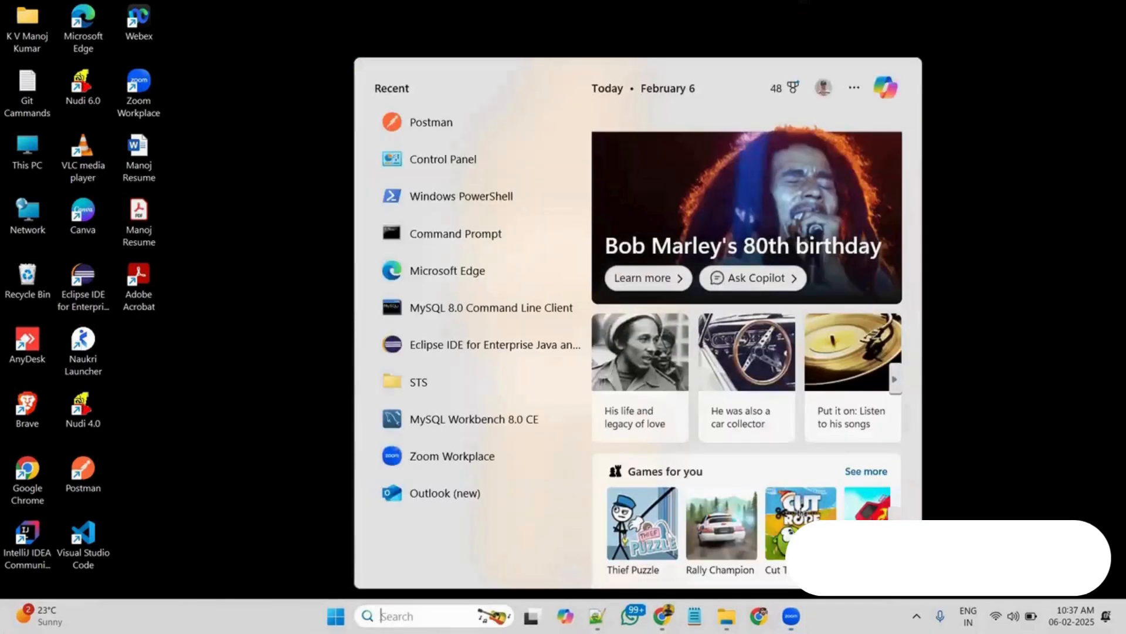
type("postman")
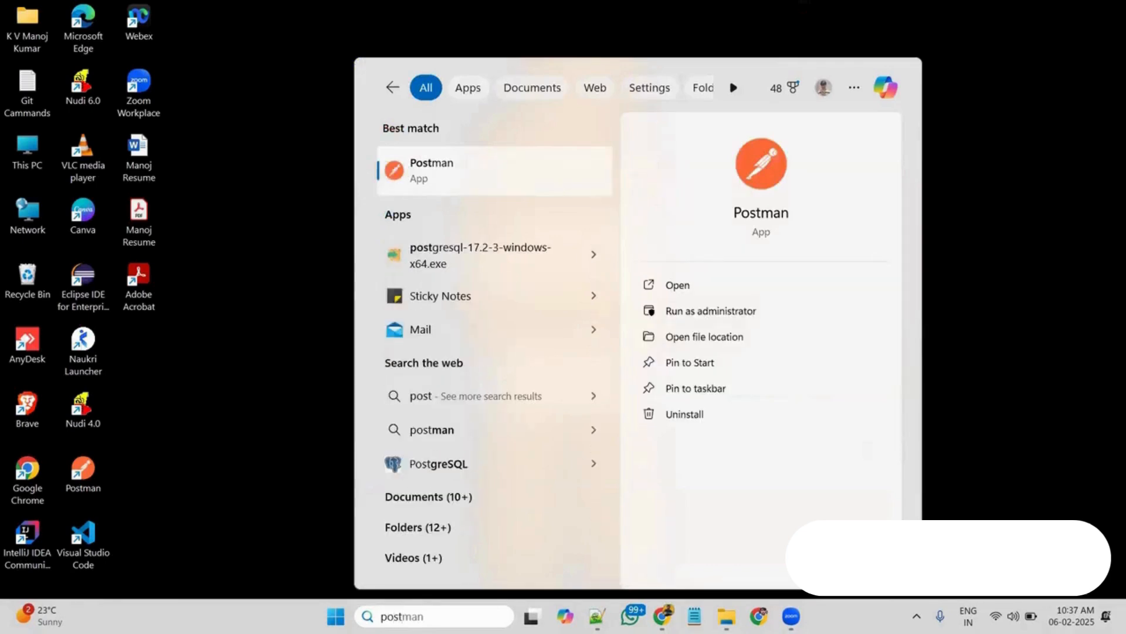
key("BackSpace")
key("BackSpace")
key("BackSpace")
type("gre")
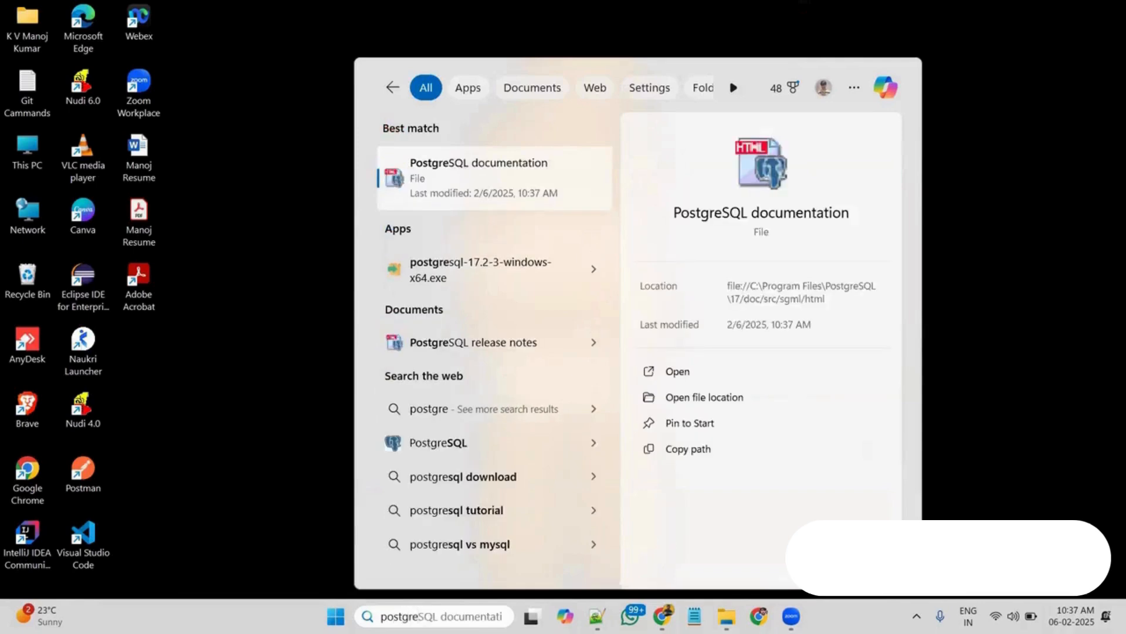
left_click(451, 455)
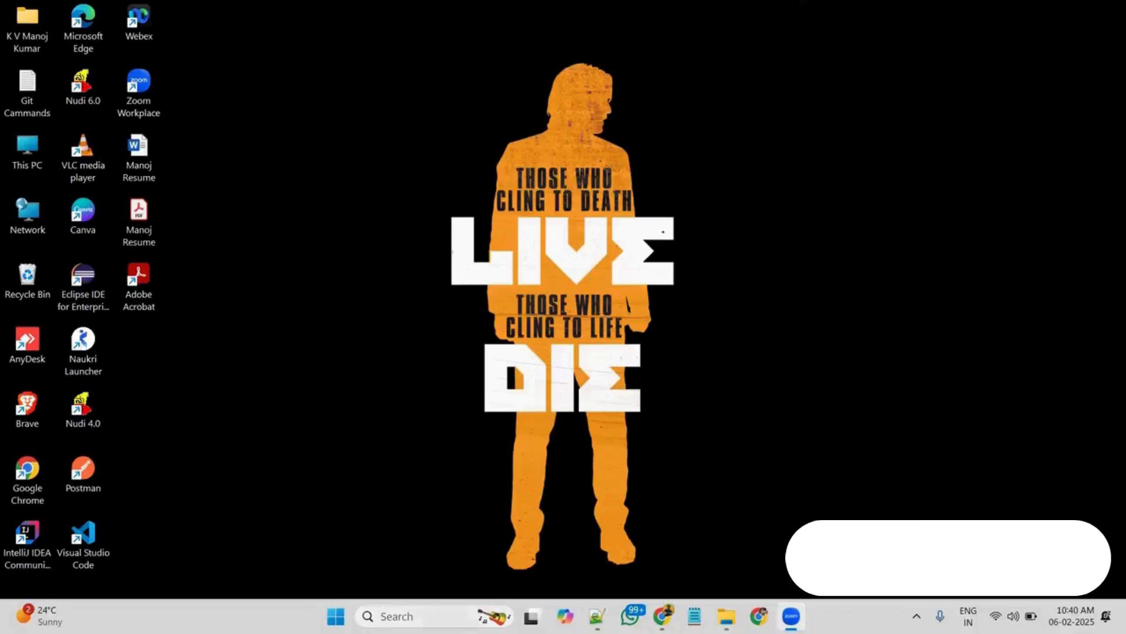
Find pgAdmin 4 with a Windows search for "pg" and open the app
left_click(415, 615)
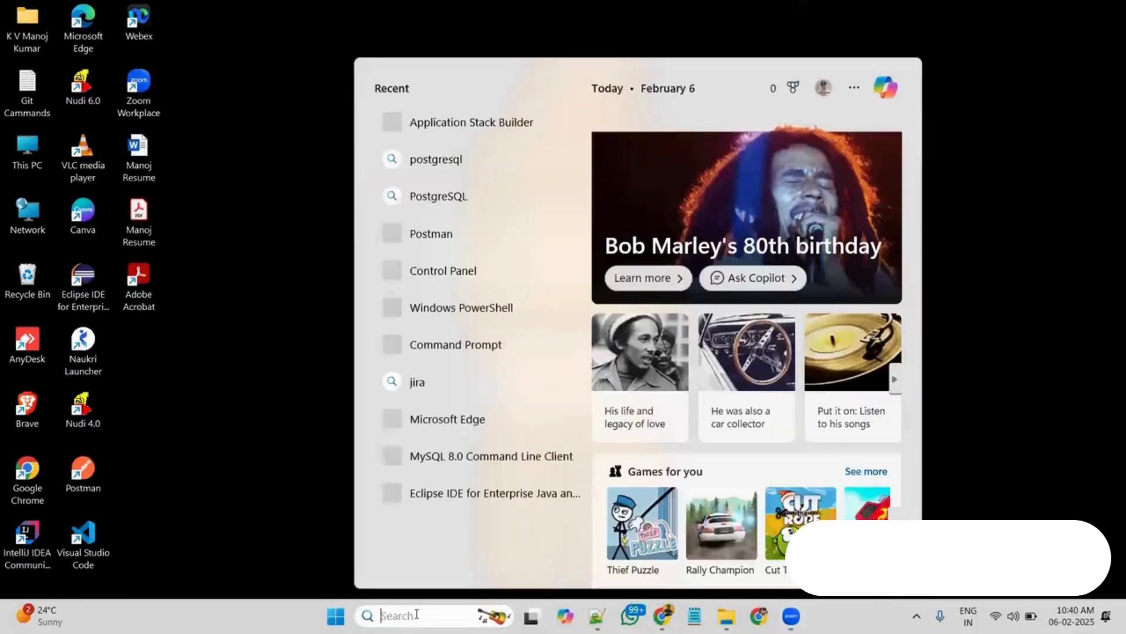
type("pg")
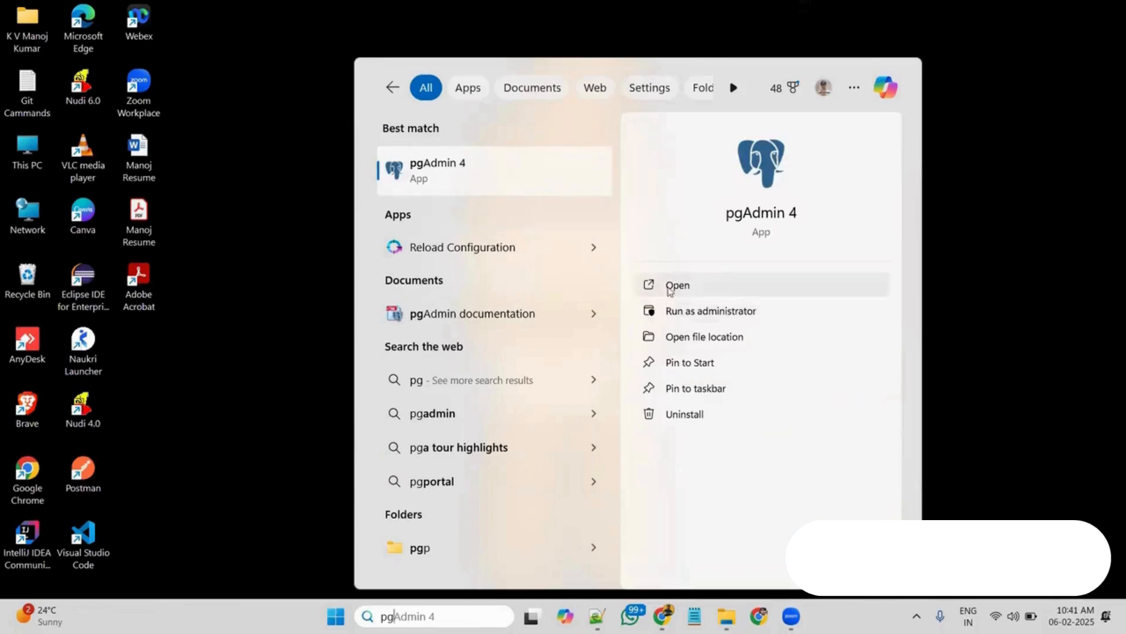
left_click(669, 286)
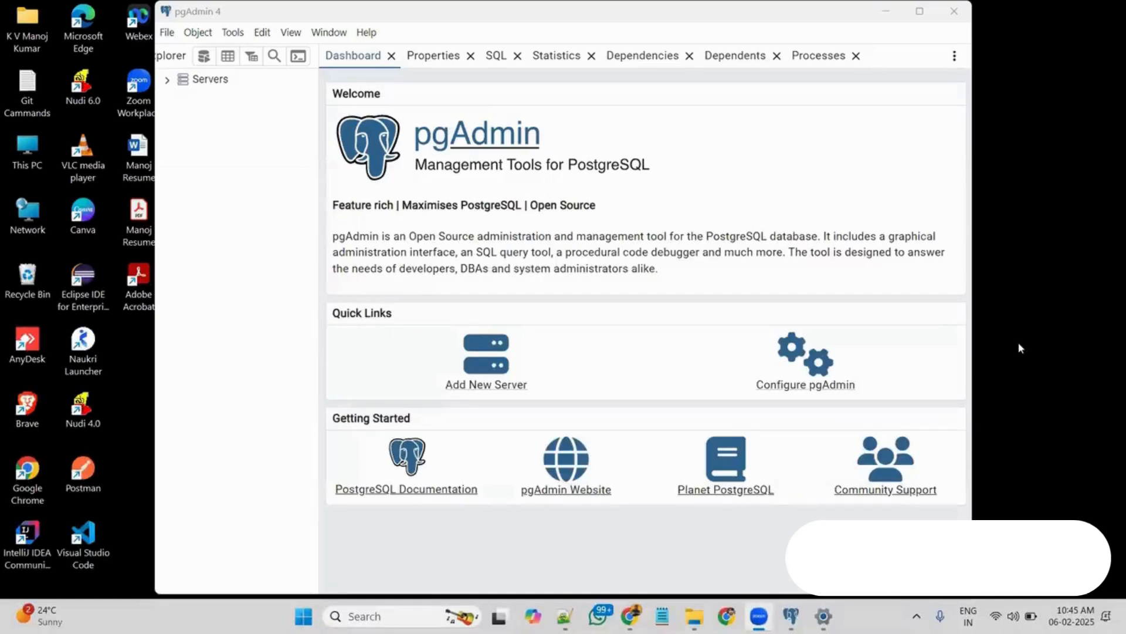
Connect to the PostgreSQL 17 server by entering the postgres user's password, with the password set to be saved
left_click(166, 80)
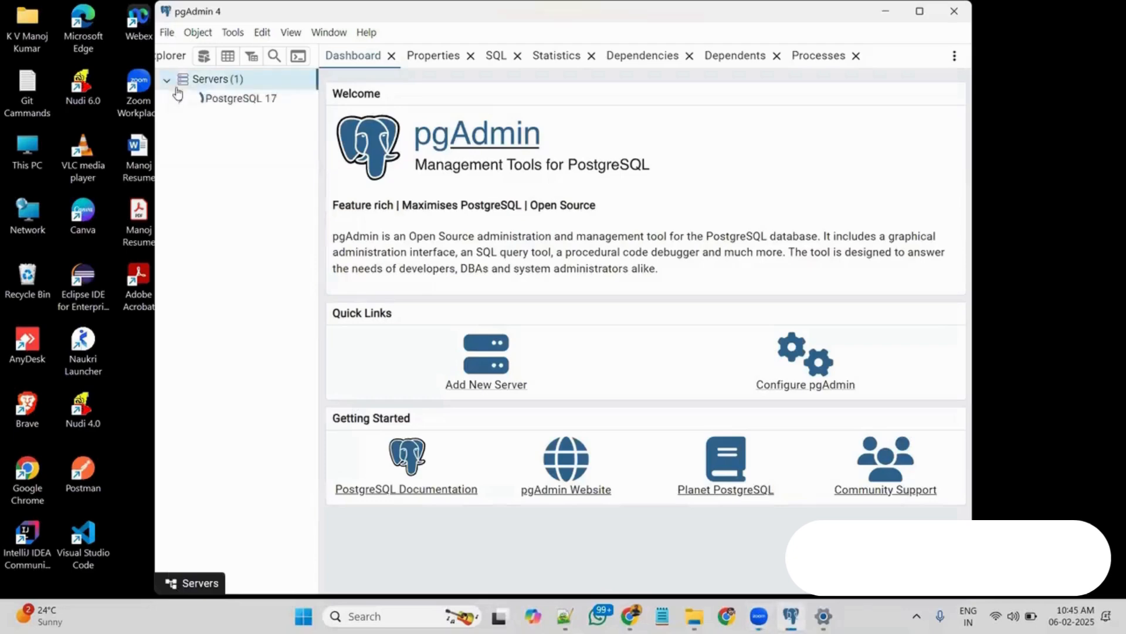
left_click(179, 99)
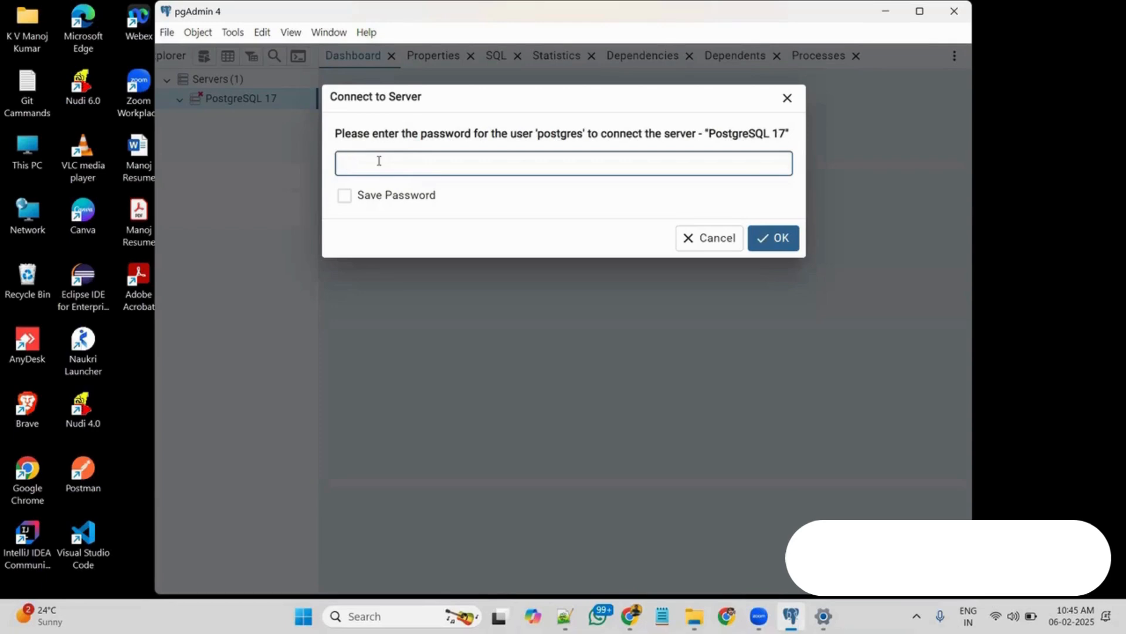
type("•••••")
left_click(344, 197)
left_click(791, 237)
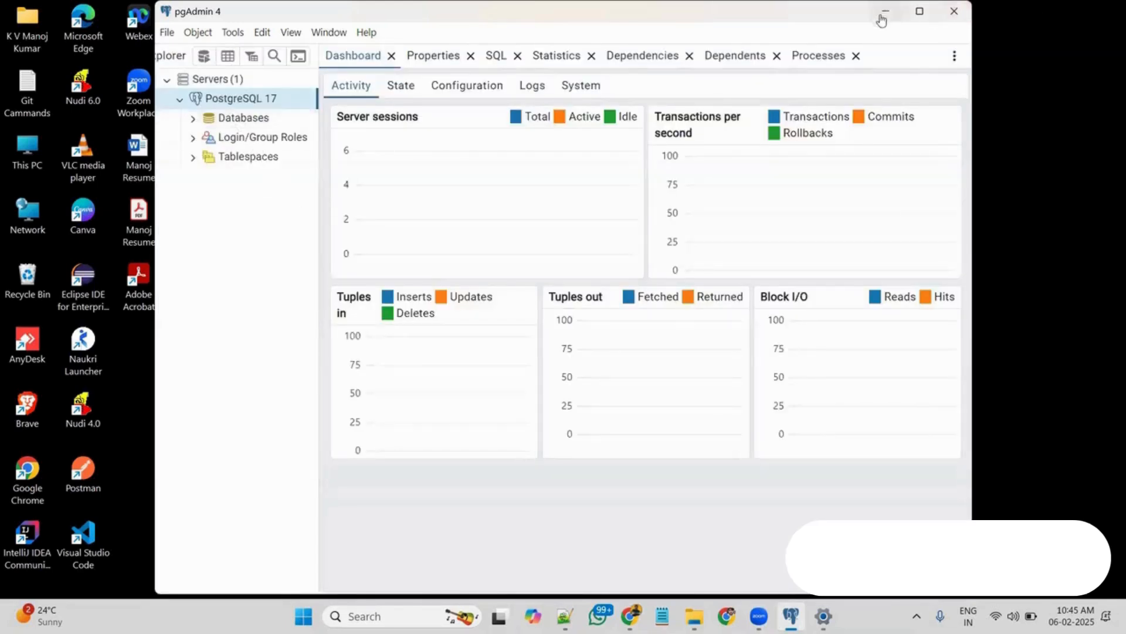
Maximize the pgAdmin window, expand the server's databases and view the object categories inside the postgres database
left_click(920, 11)
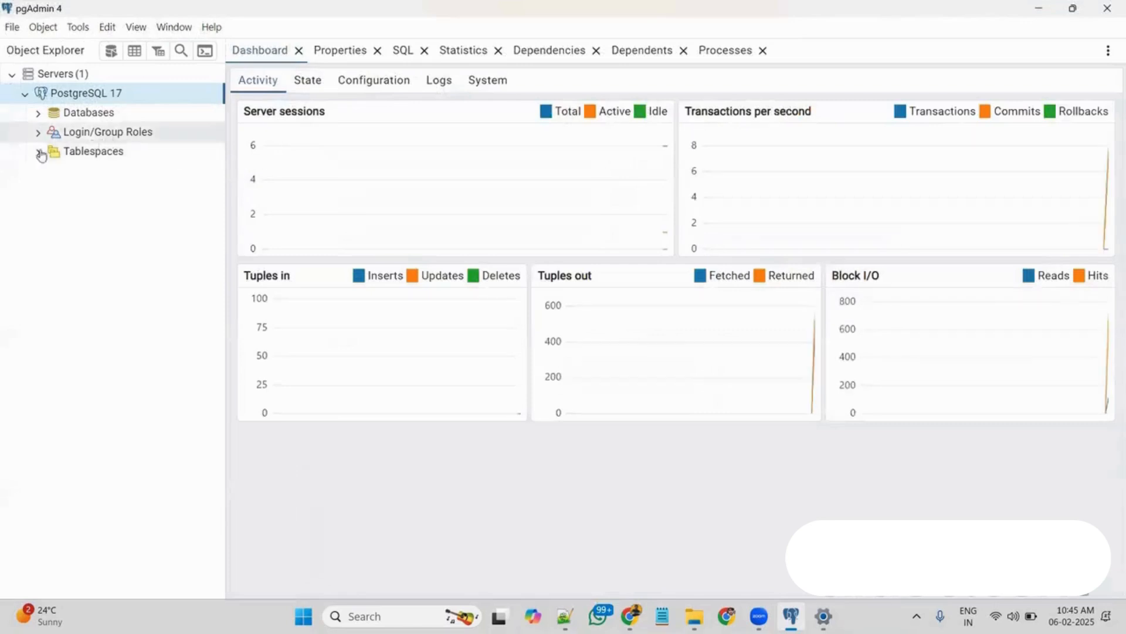
left_click(38, 113)
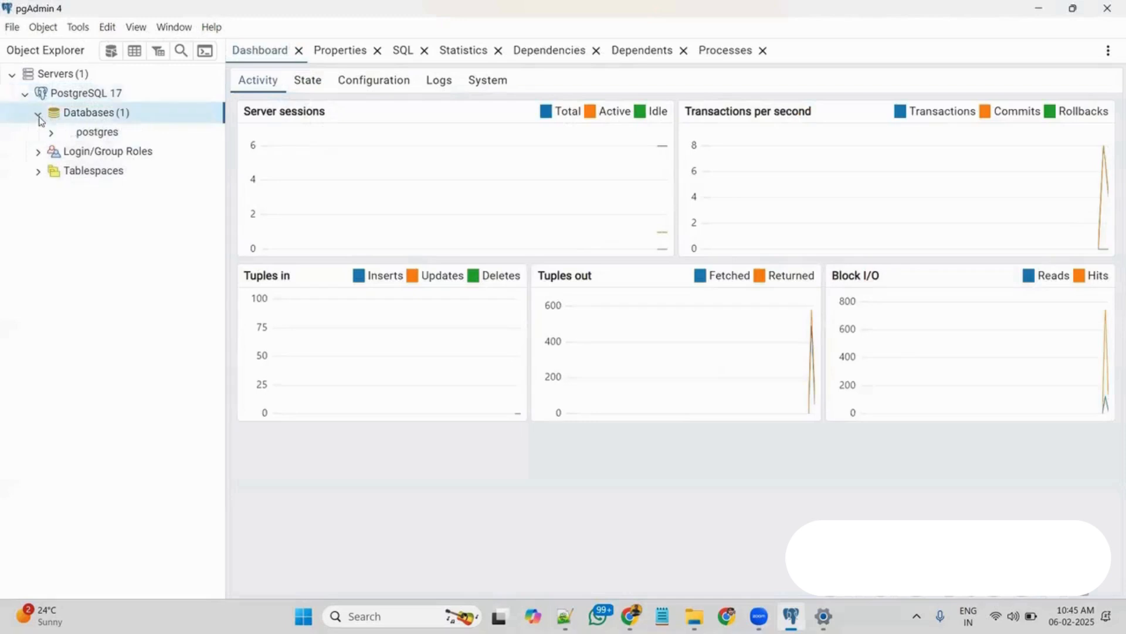
left_click(83, 134)
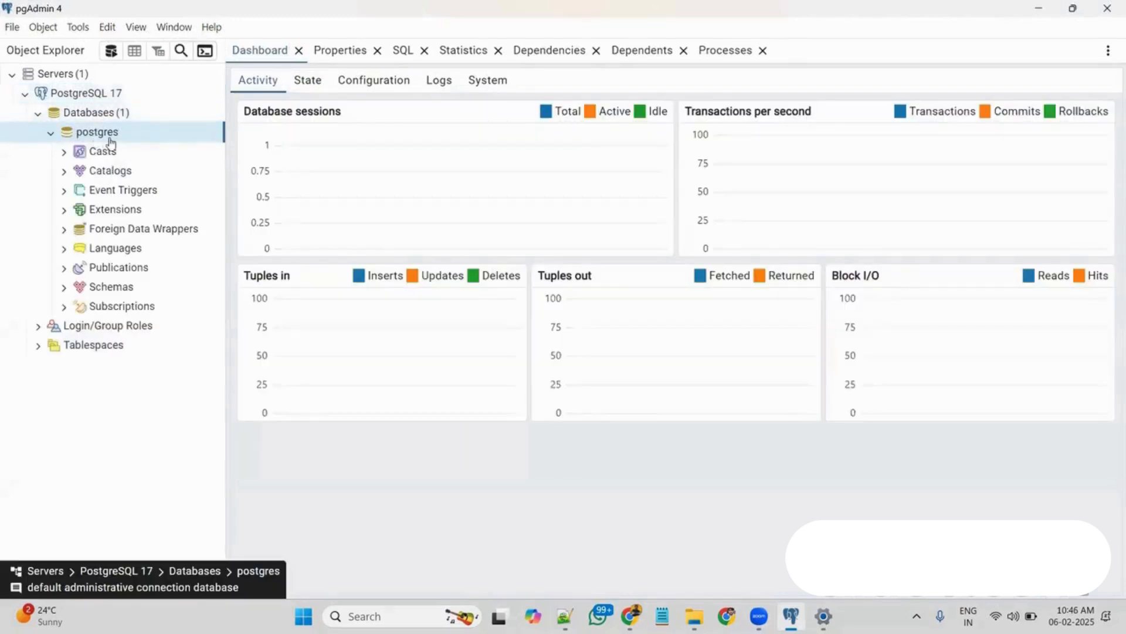
left_click(51, 134)
left_click(118, 113)
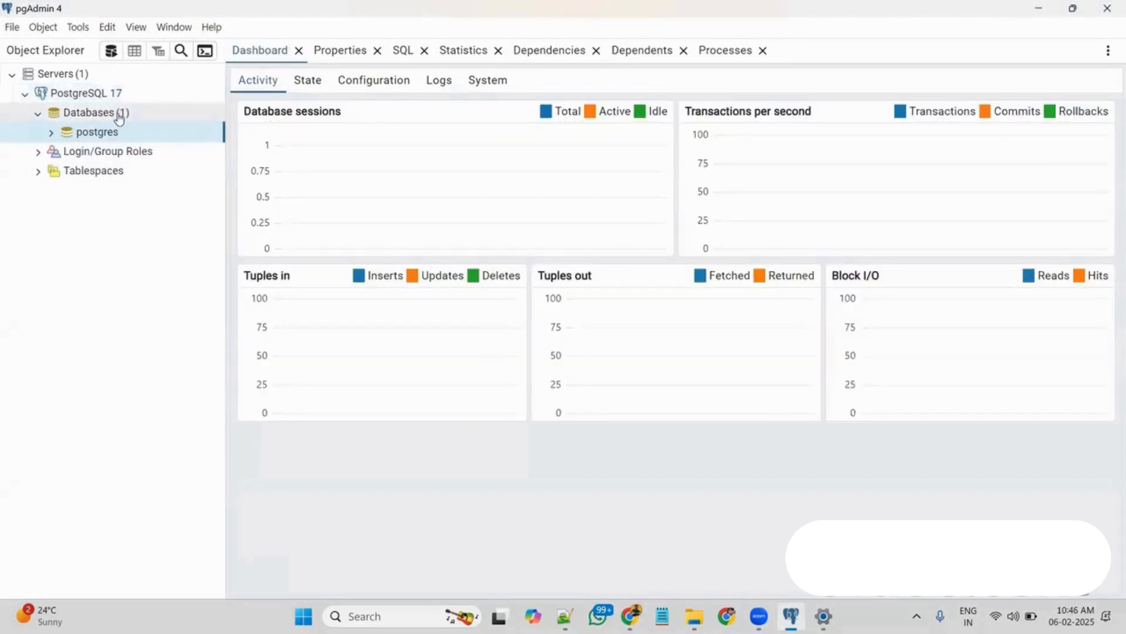
Create a database named UPL with owner postgres, reviewing its generated SQL before saving
right_click(117, 113)
mouse_move(153, 130)
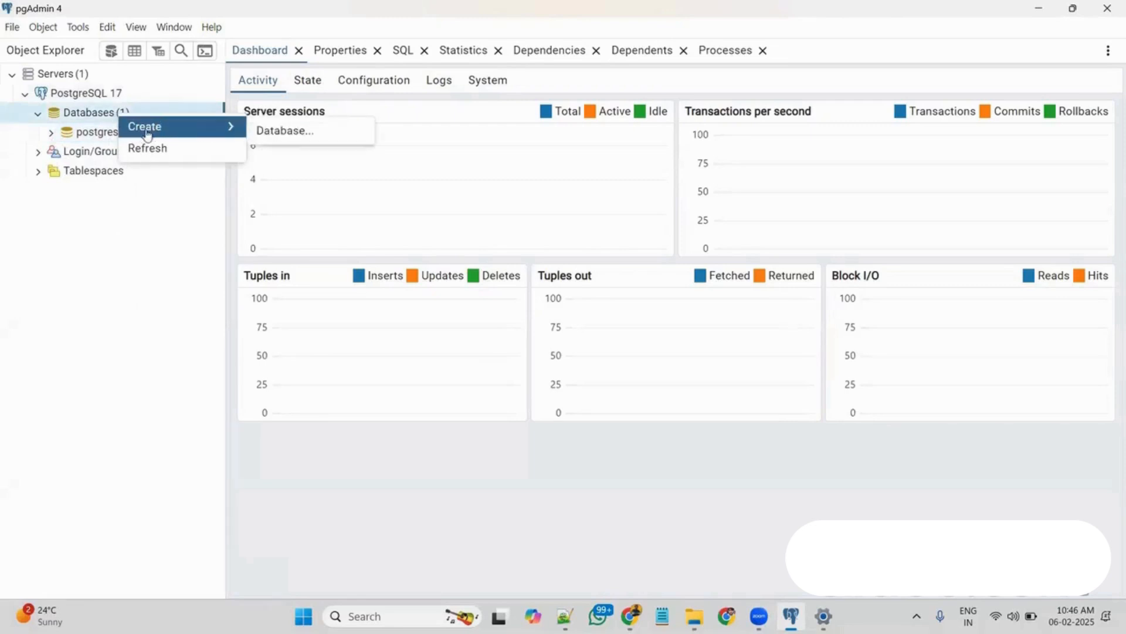
left_click(295, 142)
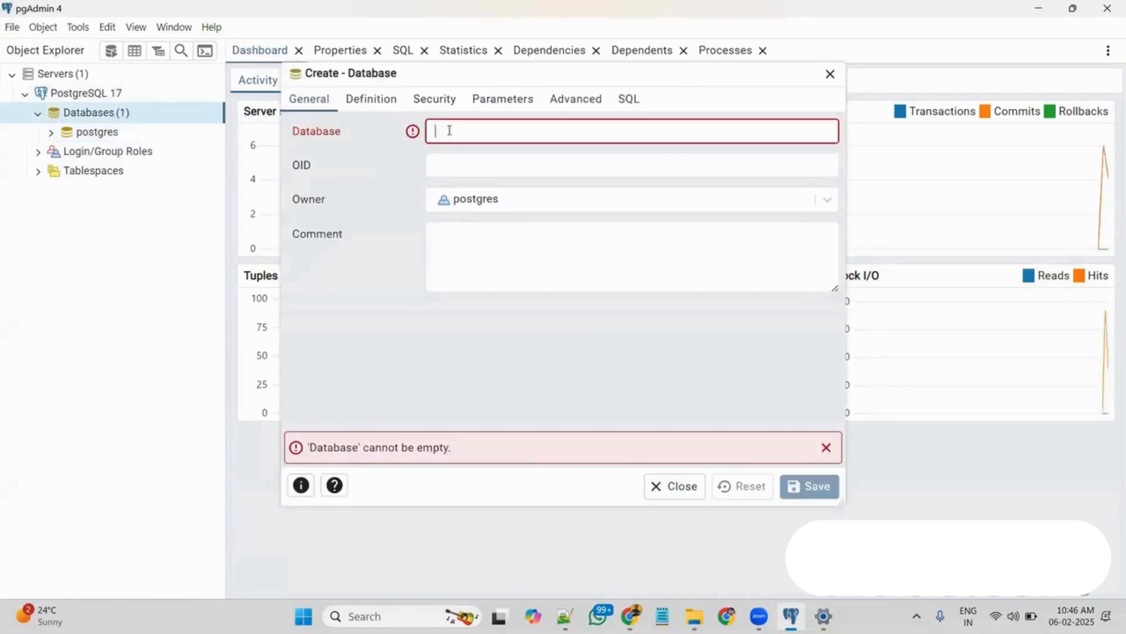
type("u")
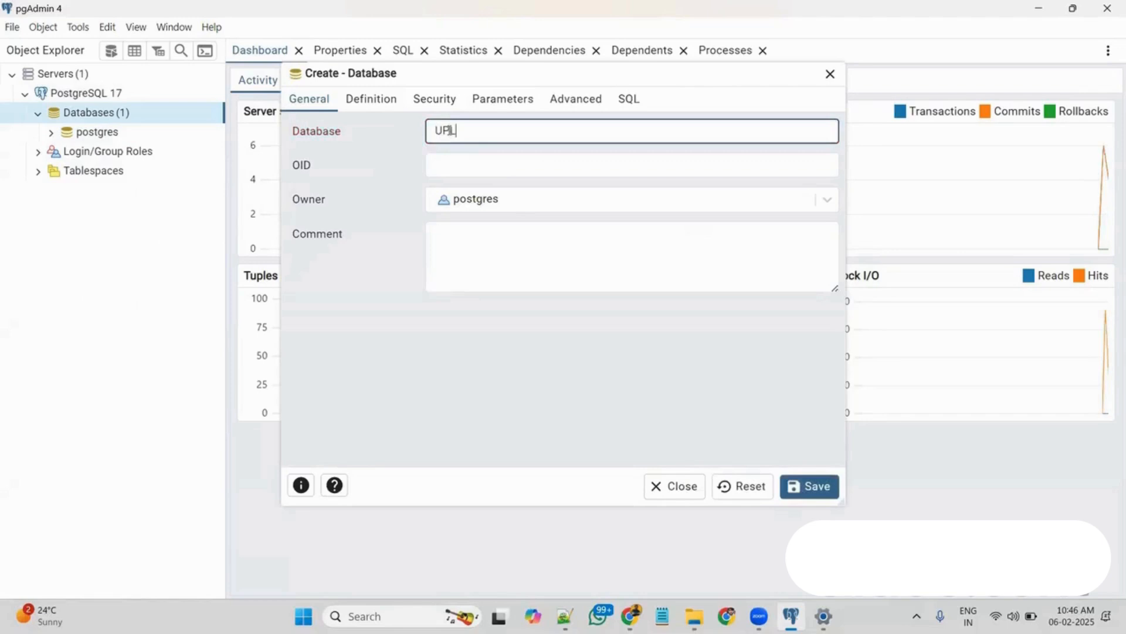
left_click(629, 98)
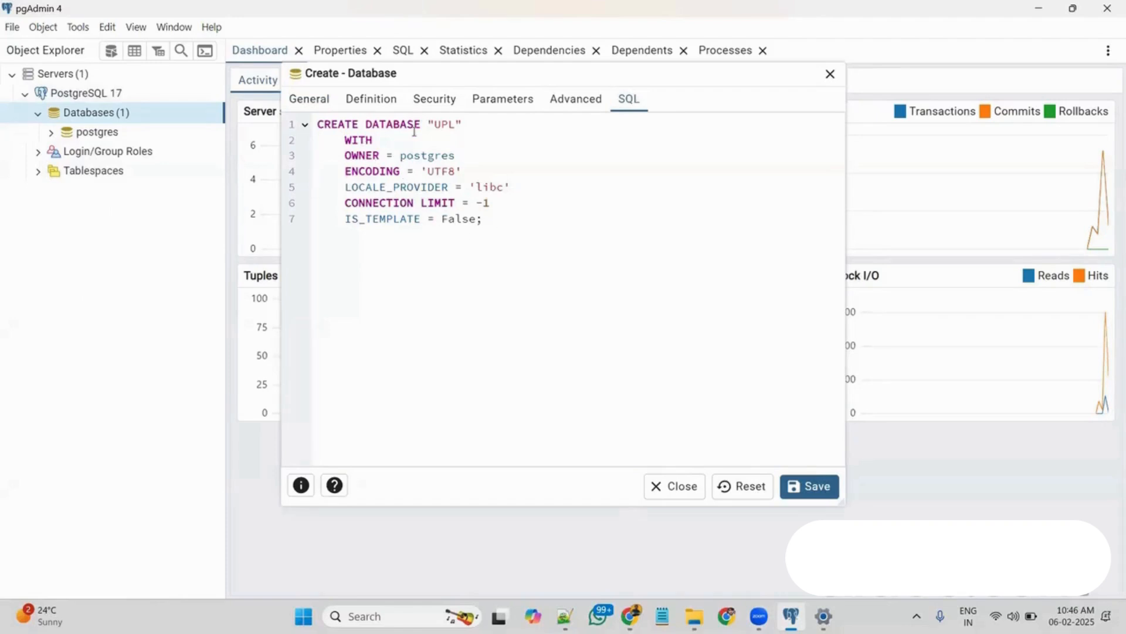
left_click(315, 103)
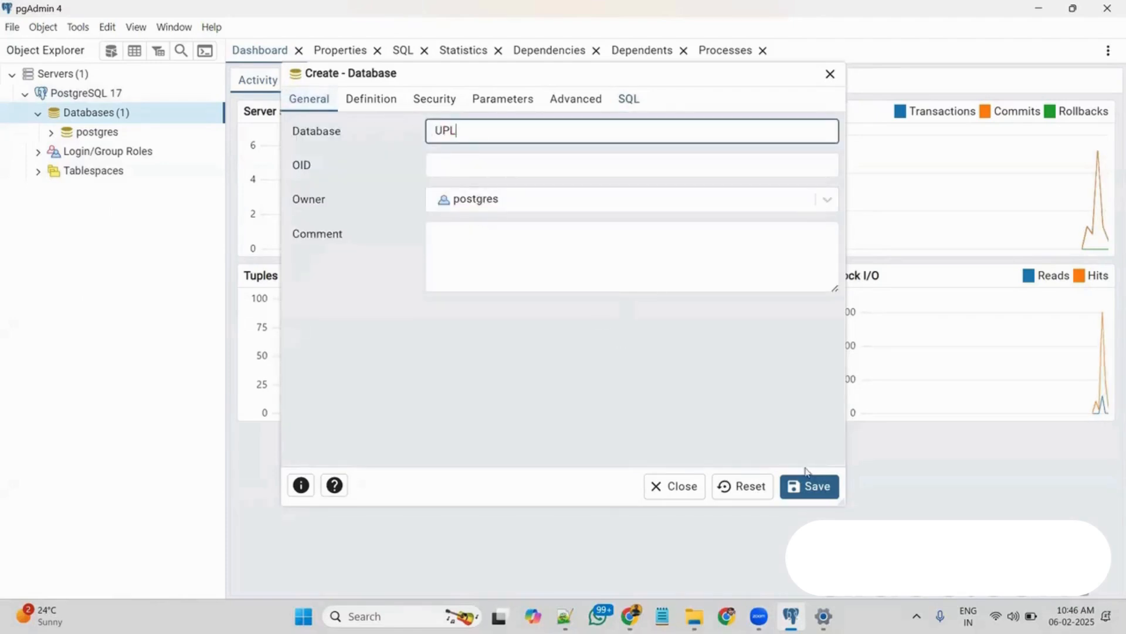
left_click(810, 486)
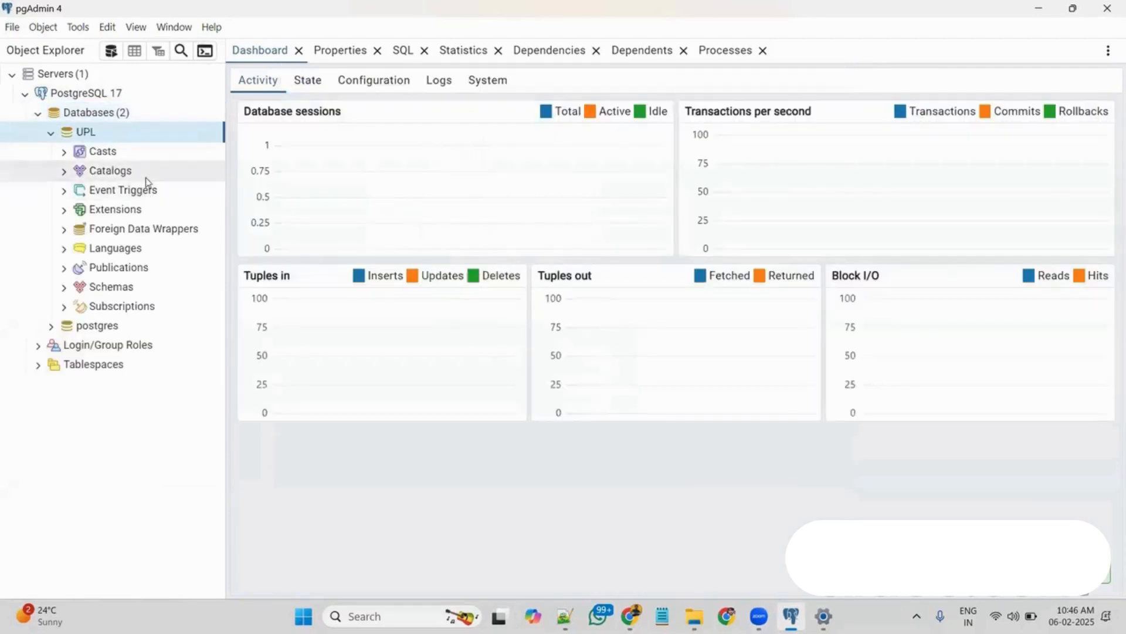
Collapse the new UPL database in the object tree and open a Query Tool for it
left_click(51, 133)
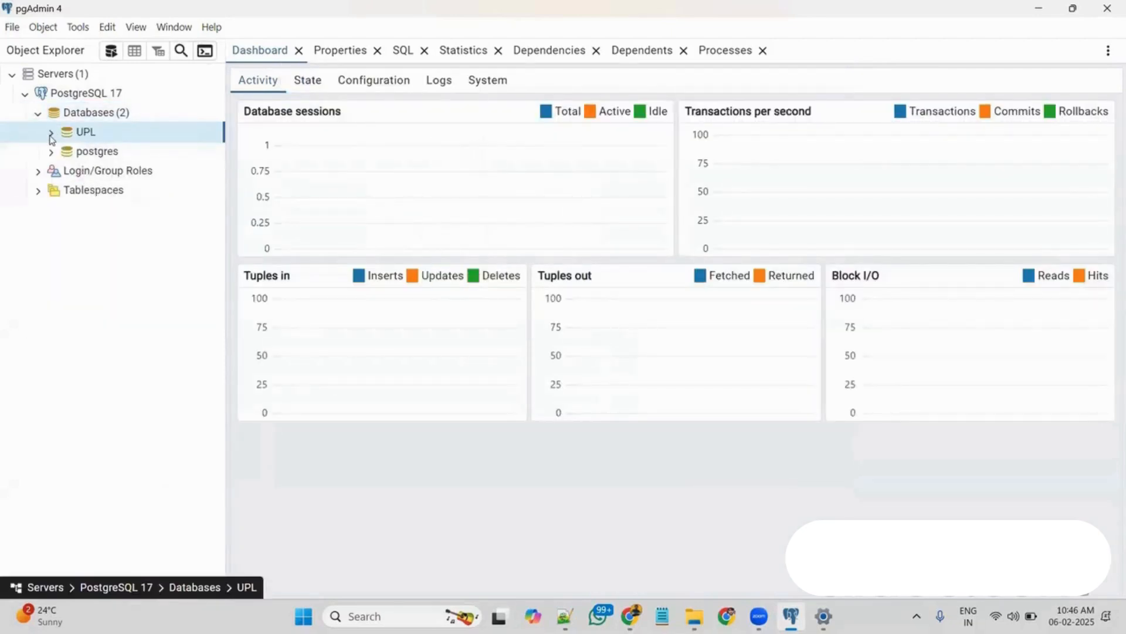
right_click(81, 136)
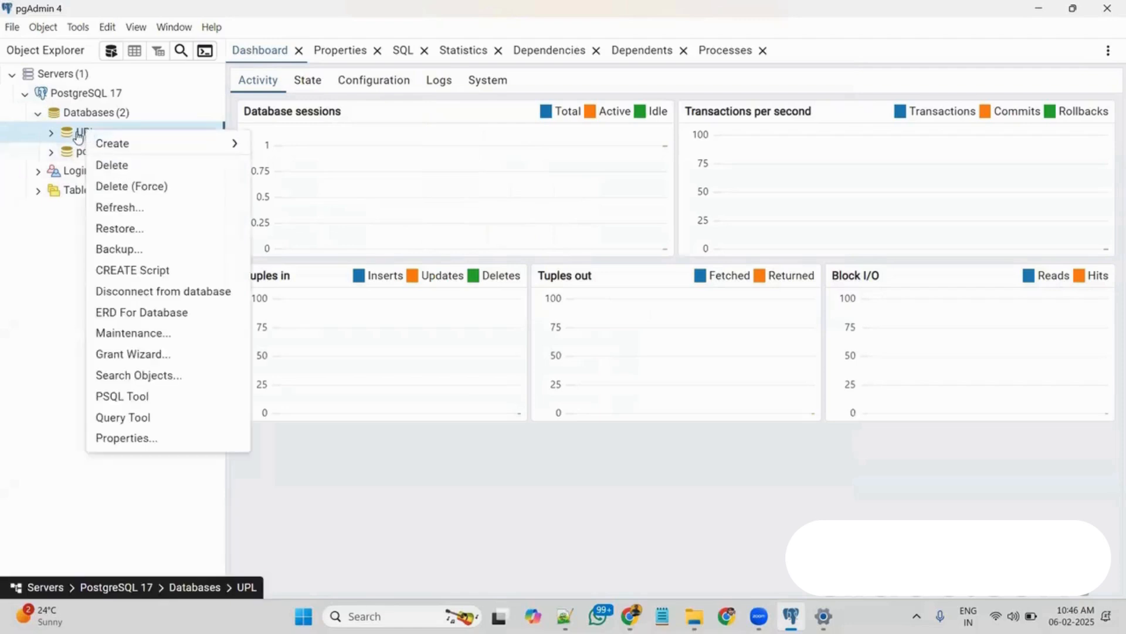
left_click(134, 421)
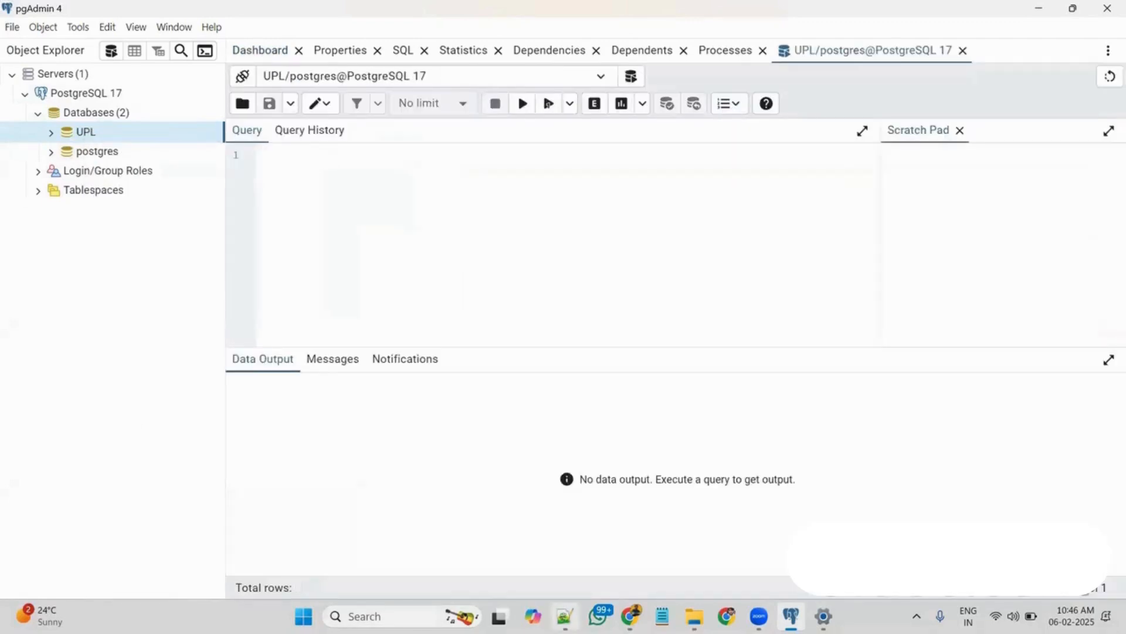
Copy the create Table statement with rollNo int and Name varchar(50) from Notepad++ into the UPL query and execute it
left_click(564, 616)
left_click_drag(94, 144, 54, 80)
key("ctrl+c")
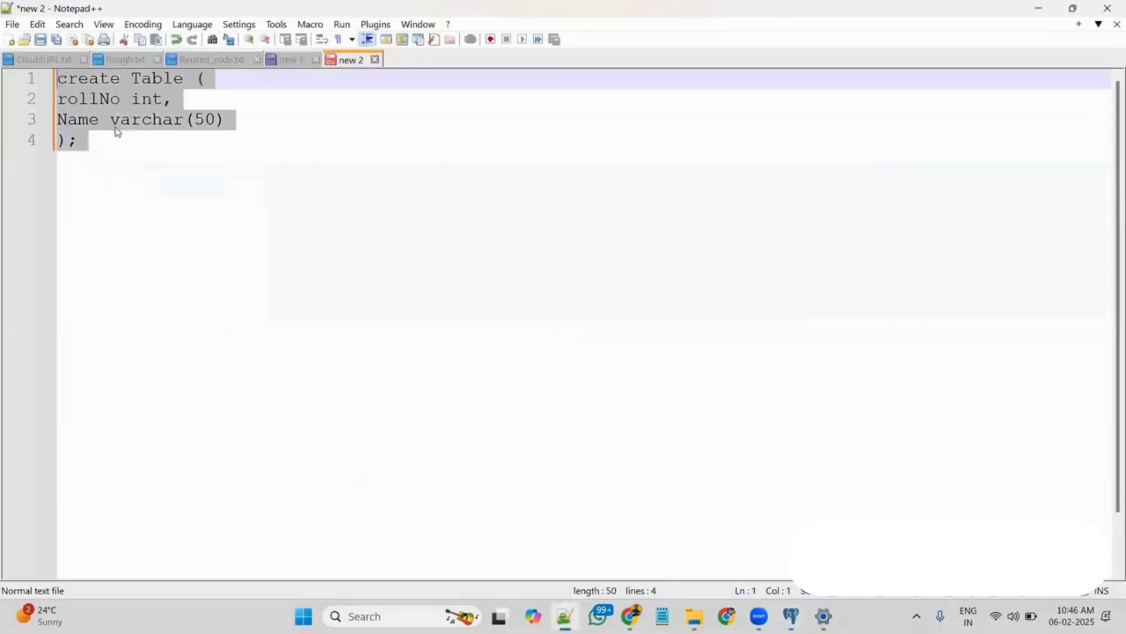
left_click(1038, 8)
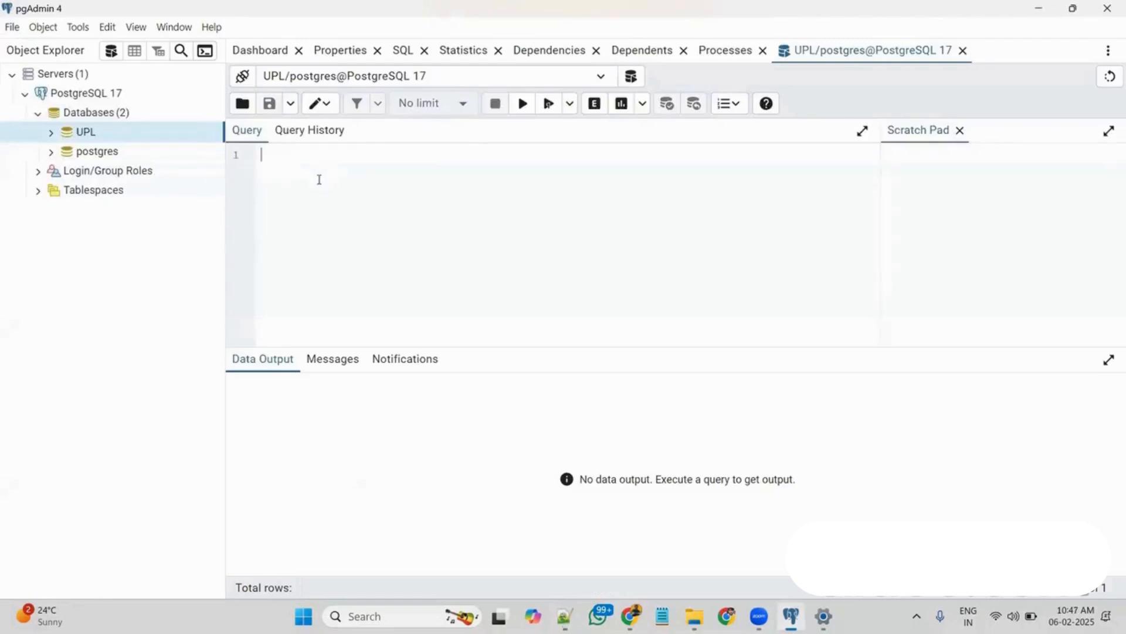
key("ctrl+v")
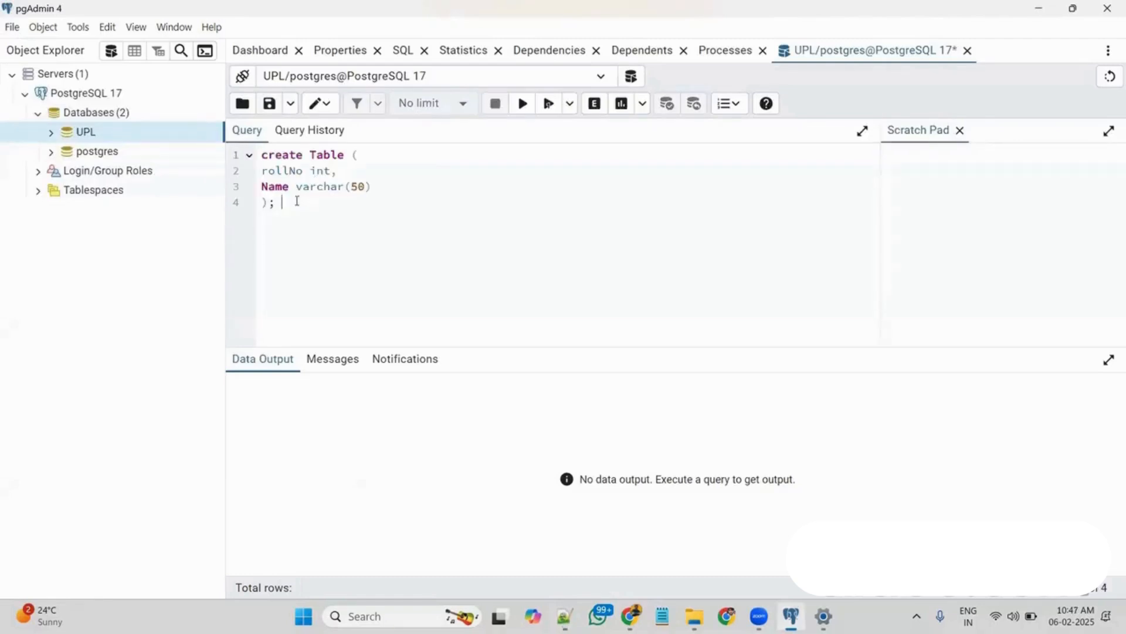
left_click_drag(281, 202, 262, 155)
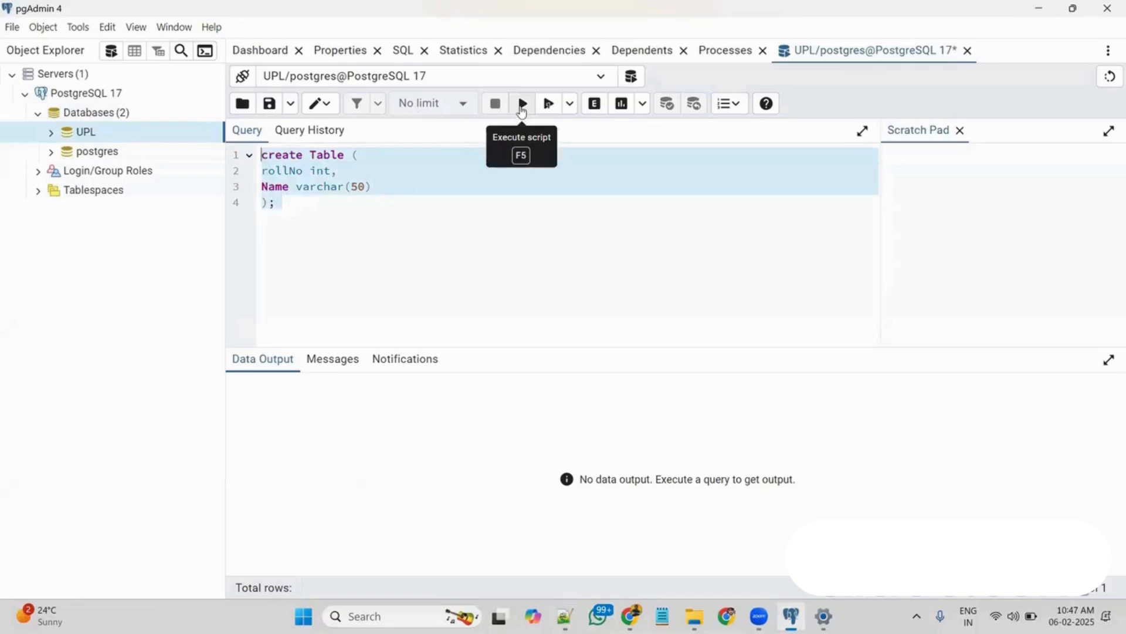
left_click(522, 106)
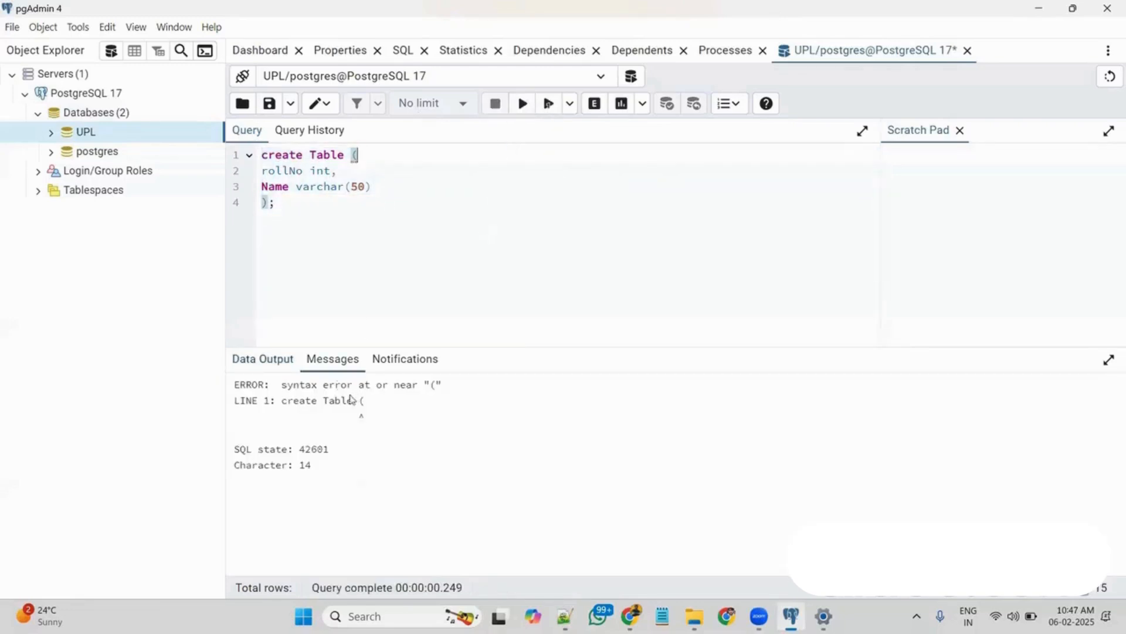
Add the table name student to the create Table statement and execute the script again
left_click(307, 205)
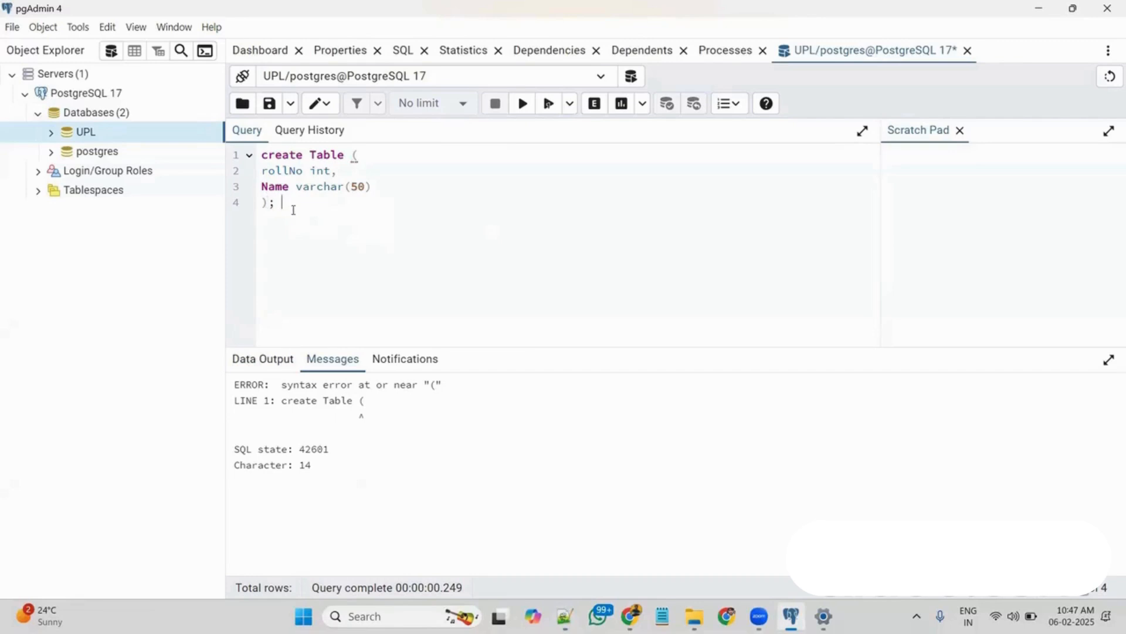
left_click(358, 155)
key("BackSpace")
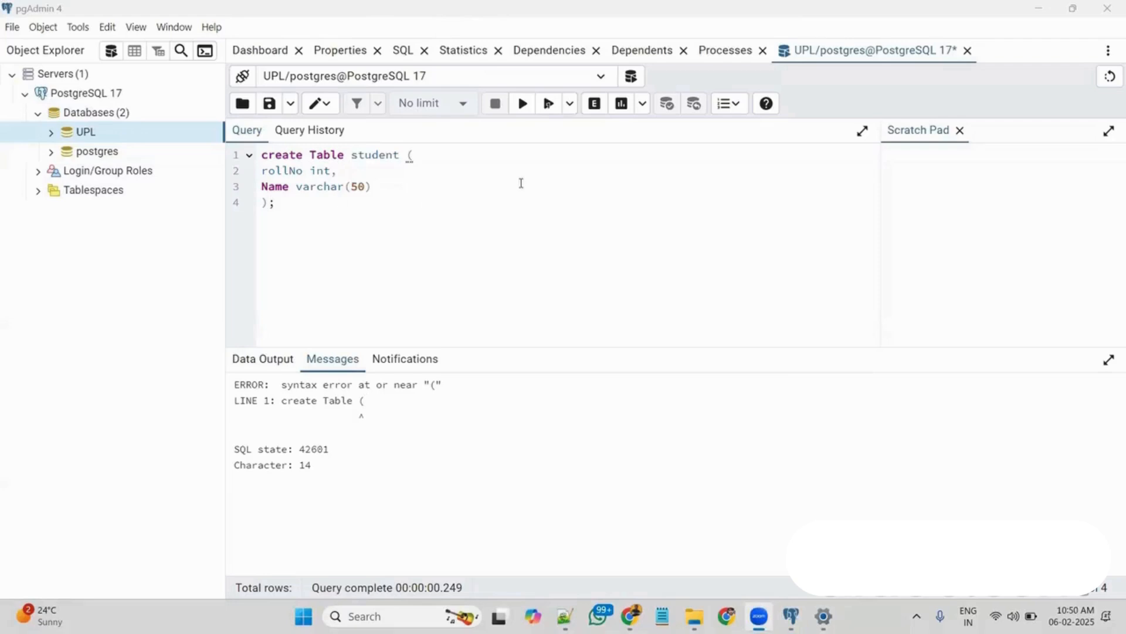
left_click(523, 114)
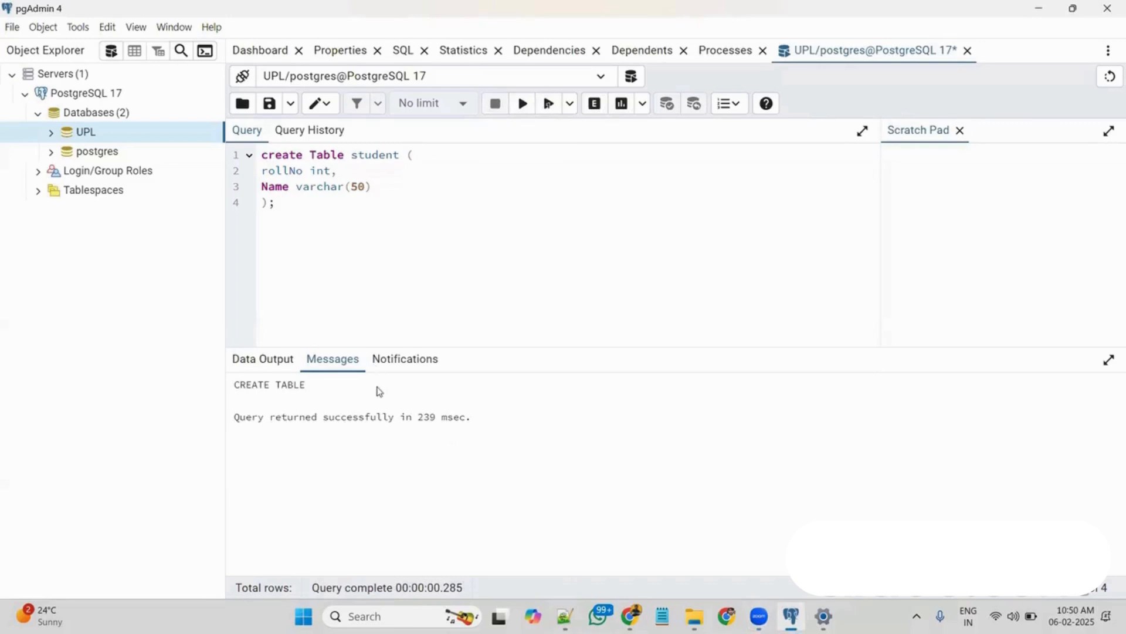
Expand the UPL database in the object tree and refresh it
left_click(37, 112)
left_click(37, 112)
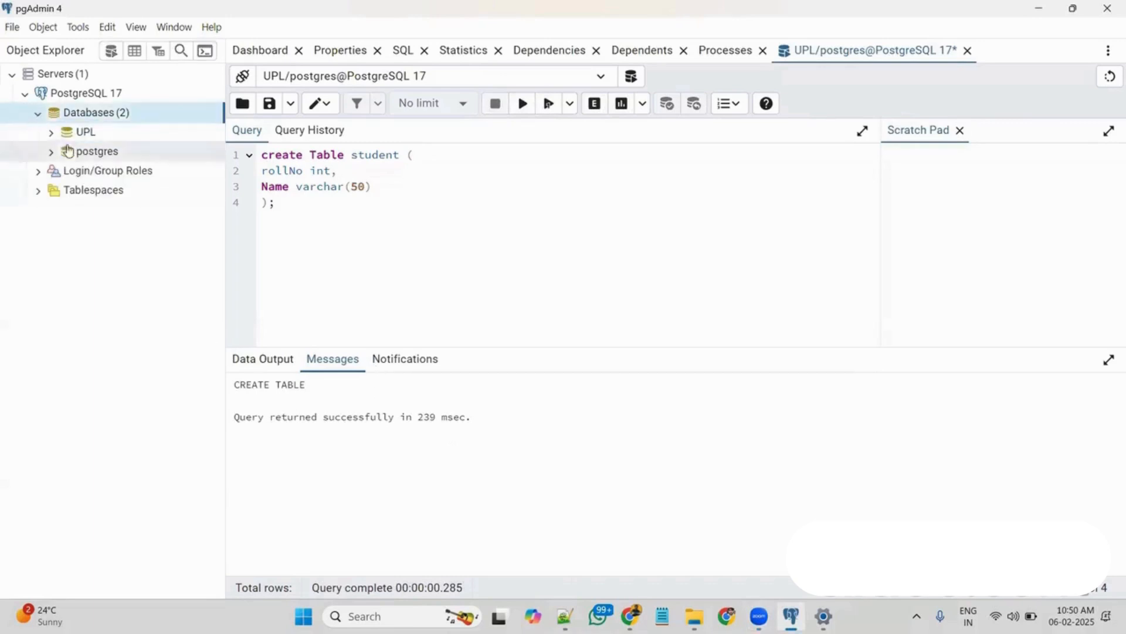
double_click(68, 132)
right_click(102, 139)
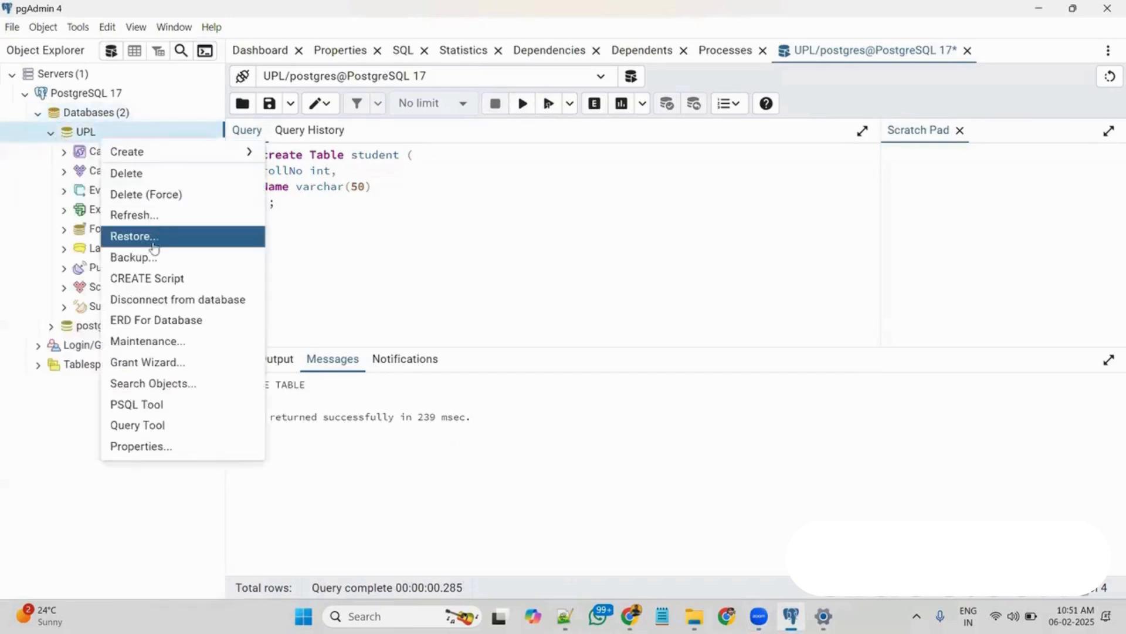
left_click(146, 218)
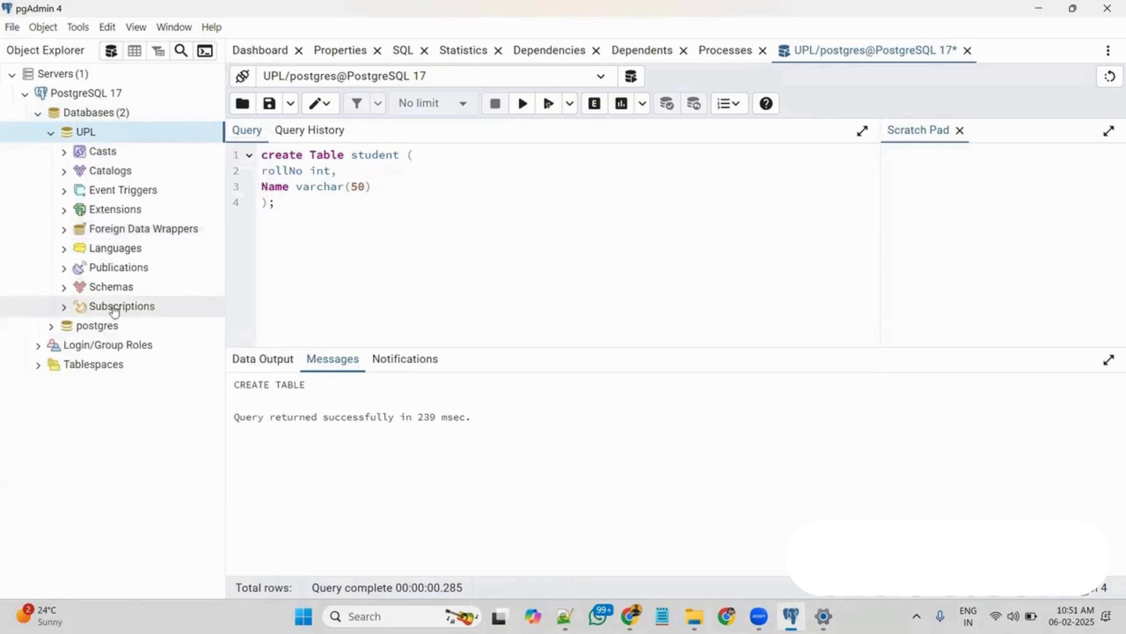
Expand the public schema's Tables down to the student table and list its columns to check the created structure
double_click(112, 287)
double_click(117, 306)
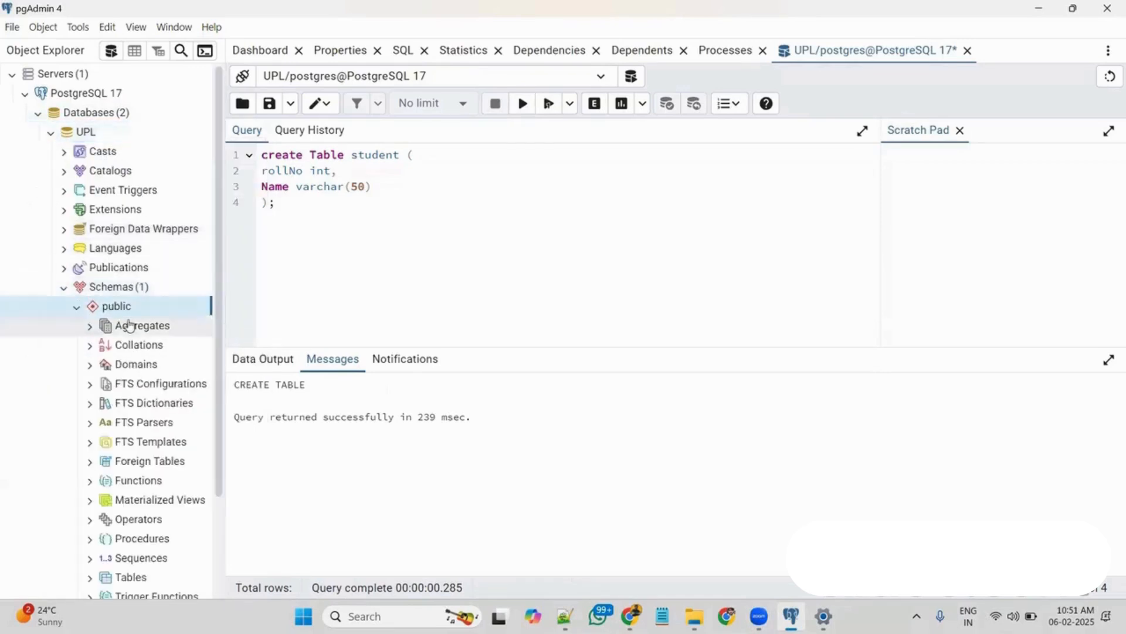
scroll(129, 325, "down", 2)
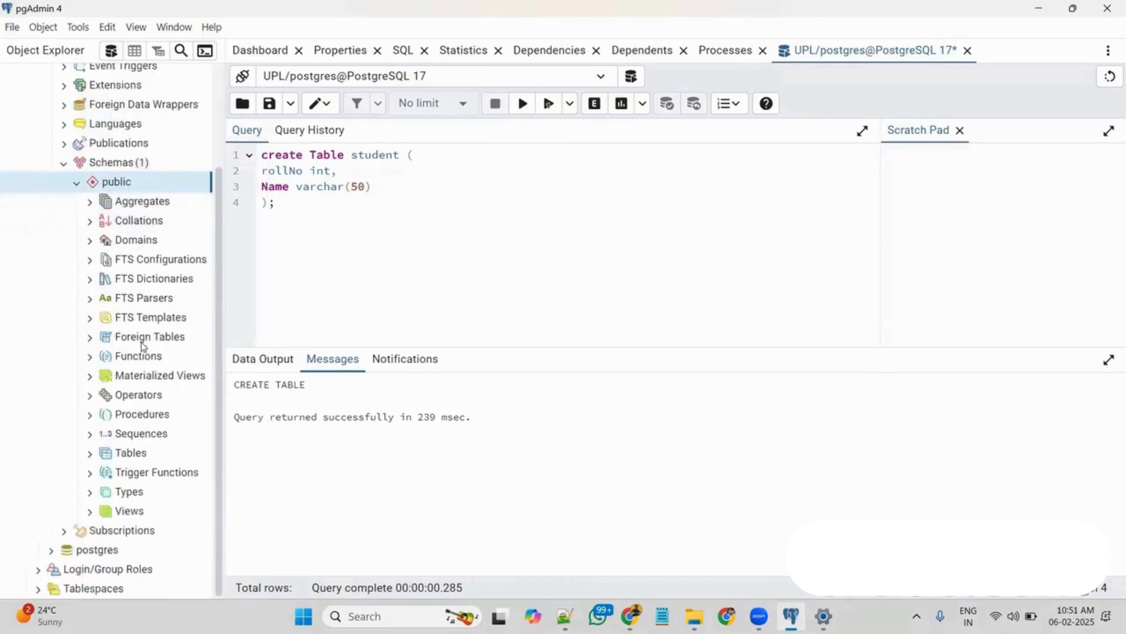
double_click(96, 453)
double_click(158, 471)
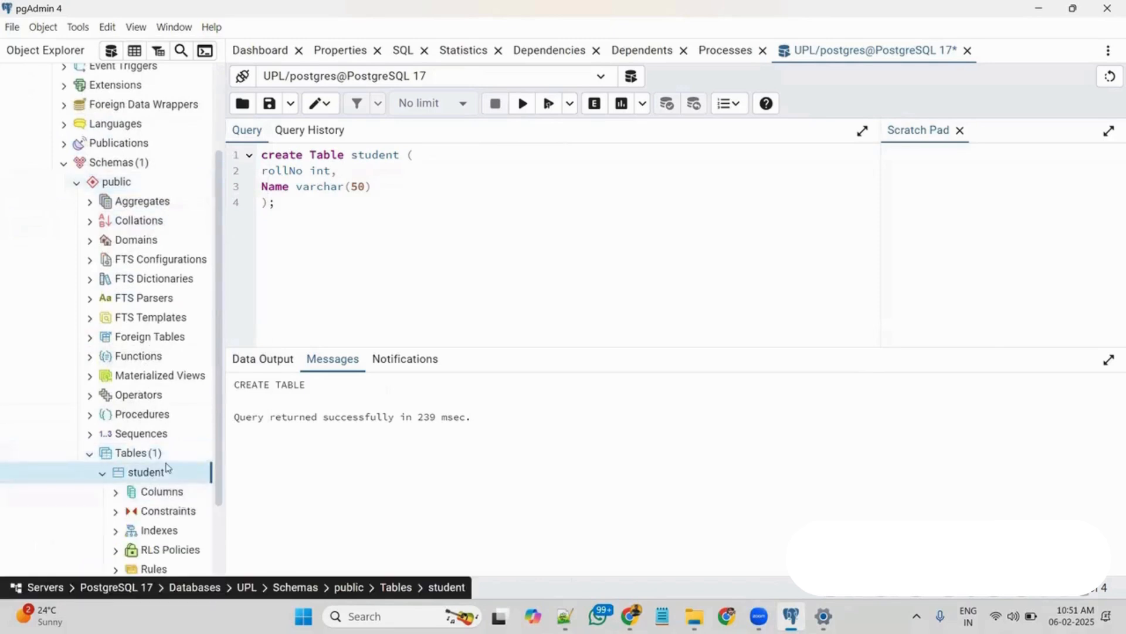
scroll(166, 468, "down", 2)
left_click(117, 413)
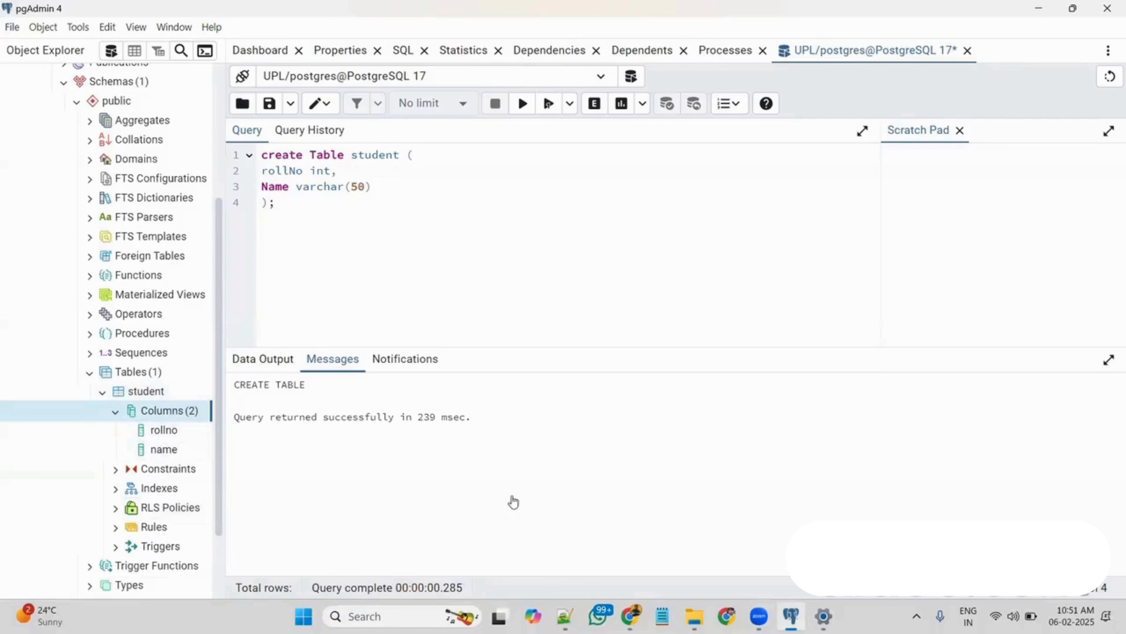
left_click(758, 616)
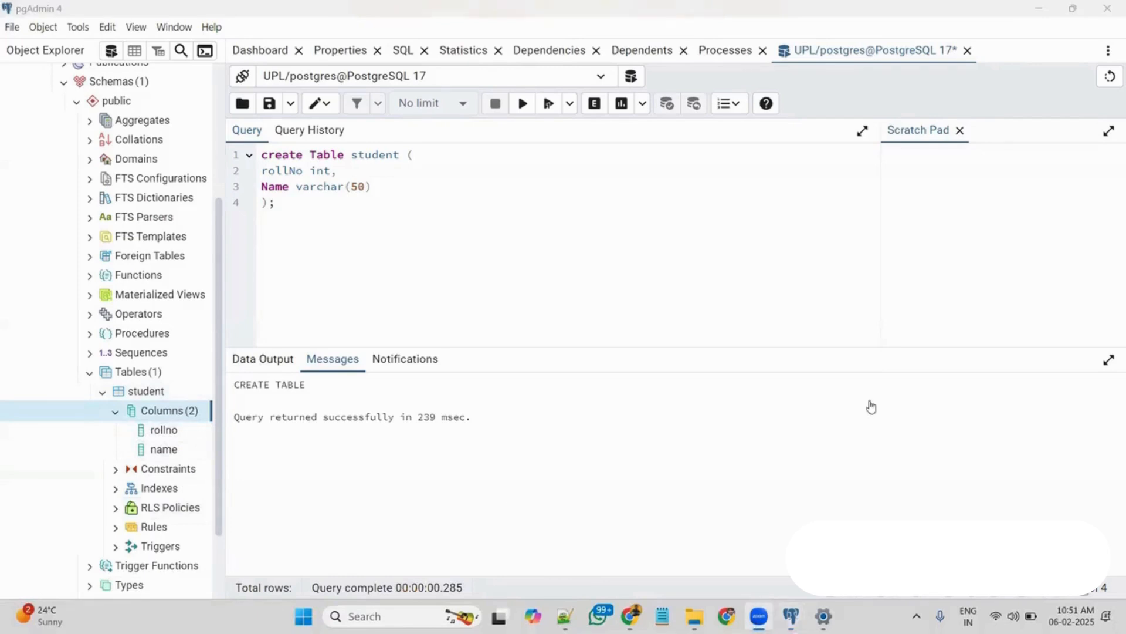